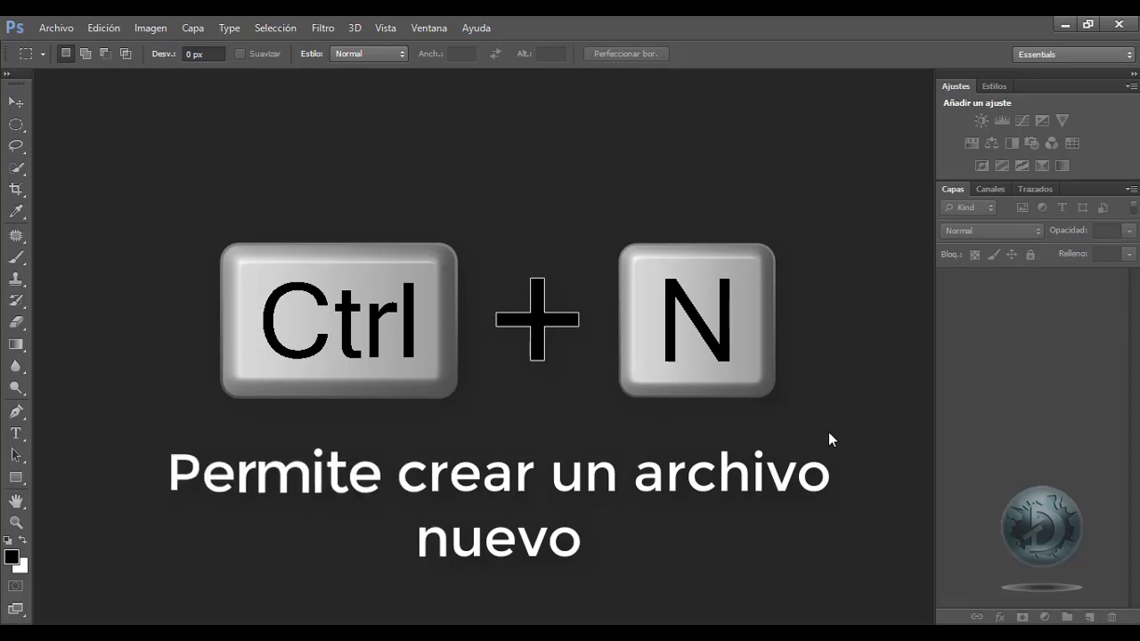
Create a new document 800 pixels wide and 600 pixels high, and convert its locked background into a regular layer.
left_click(56, 30)
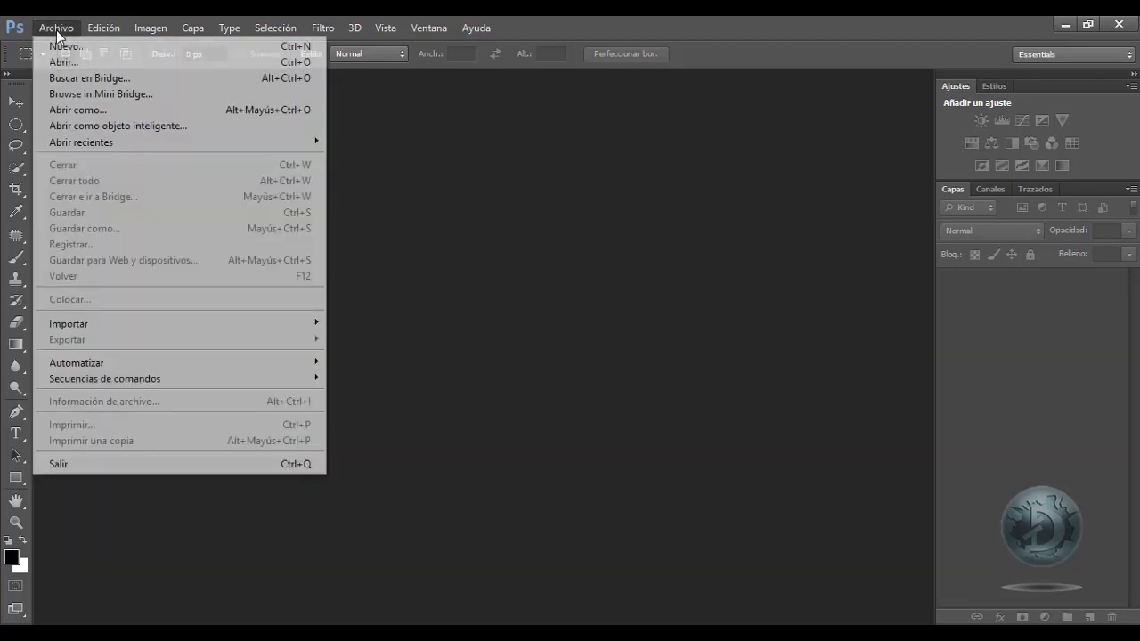
left_click(545, 233)
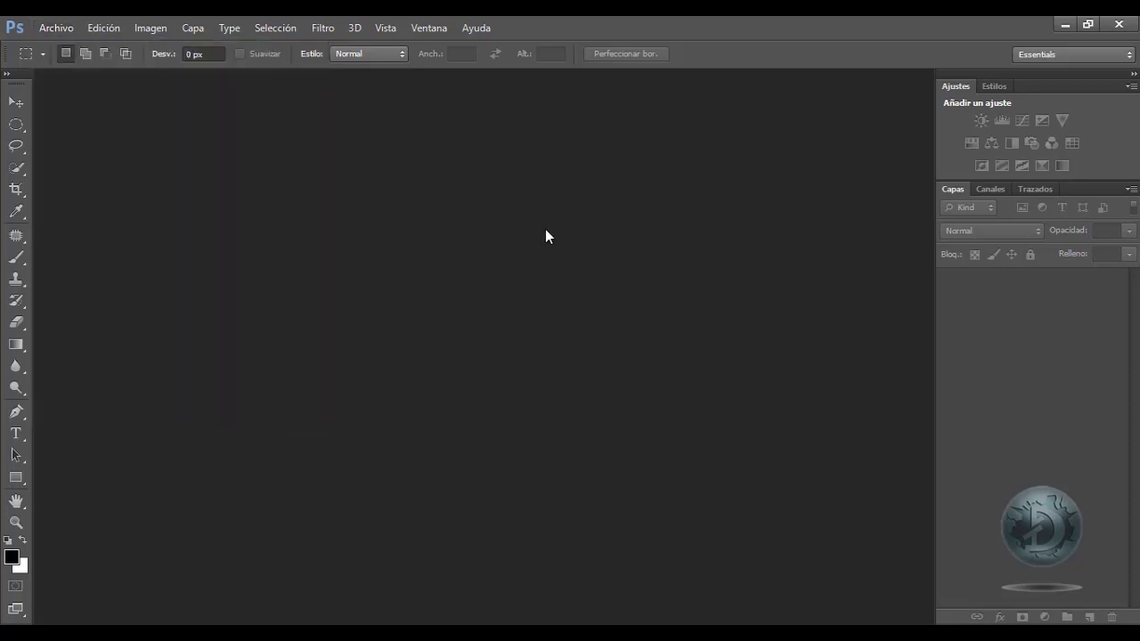
key("ctrl+n")
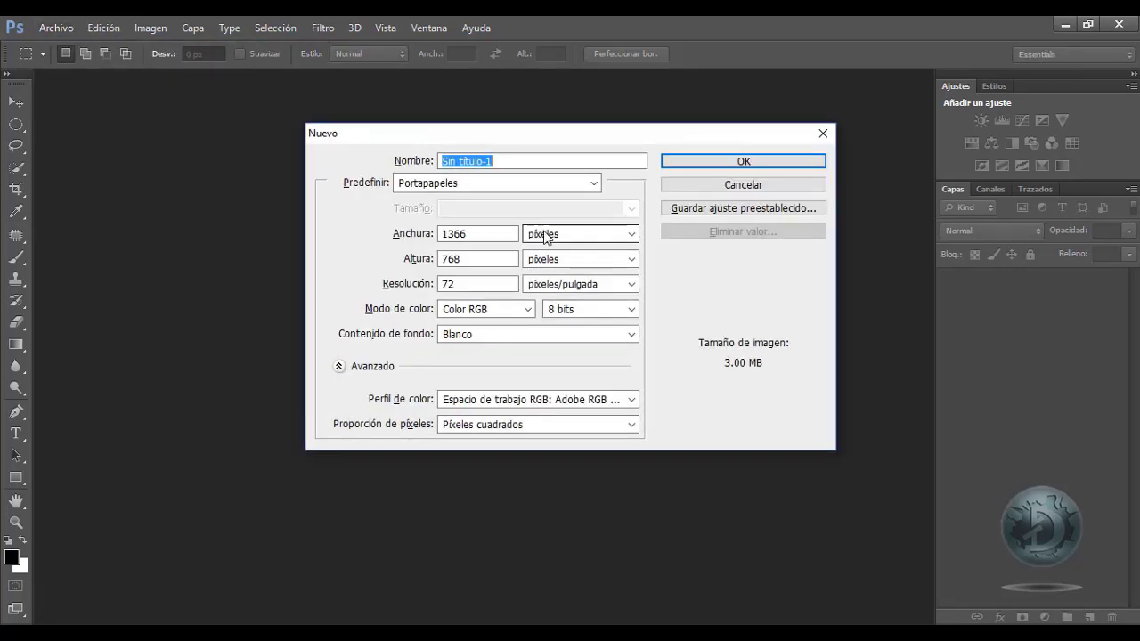
left_click(416, 237)
type("800")
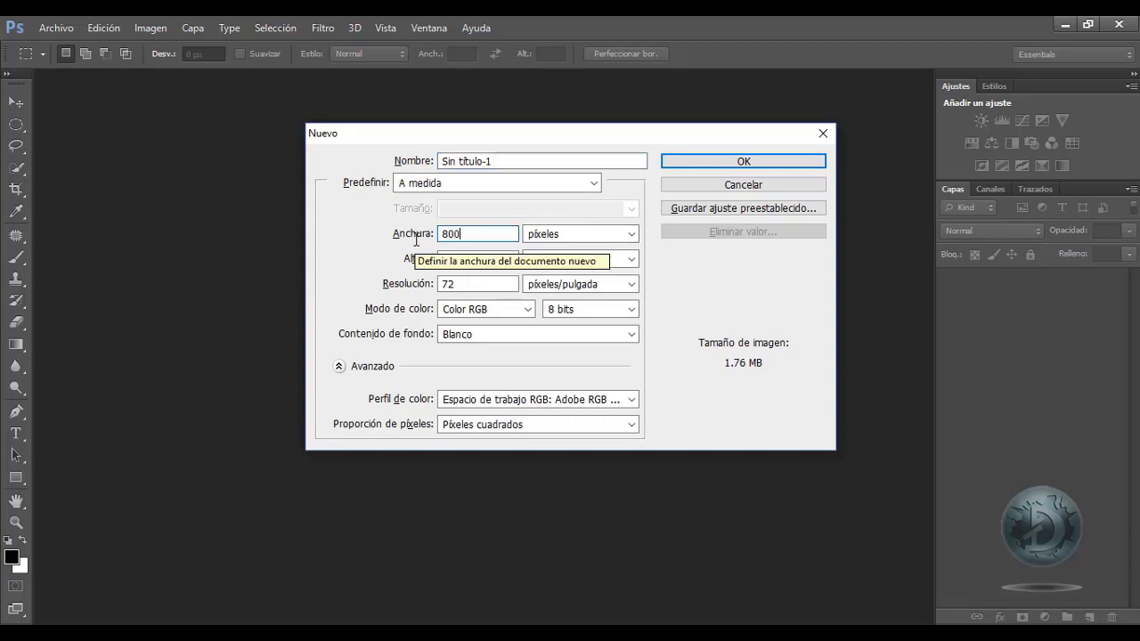
key("Tab")
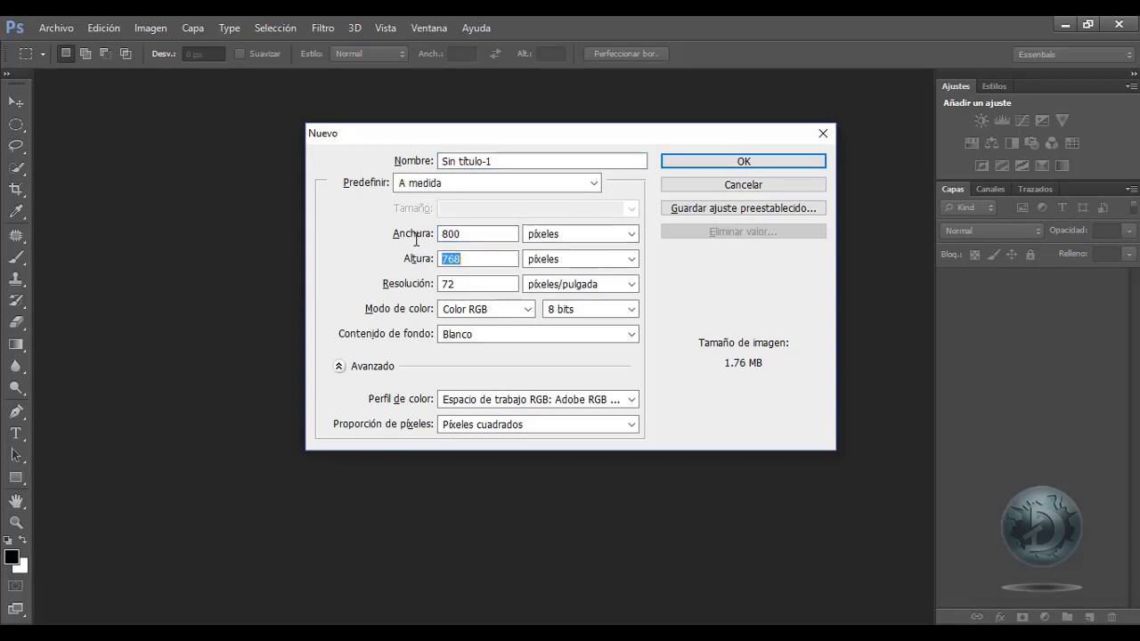
type("600")
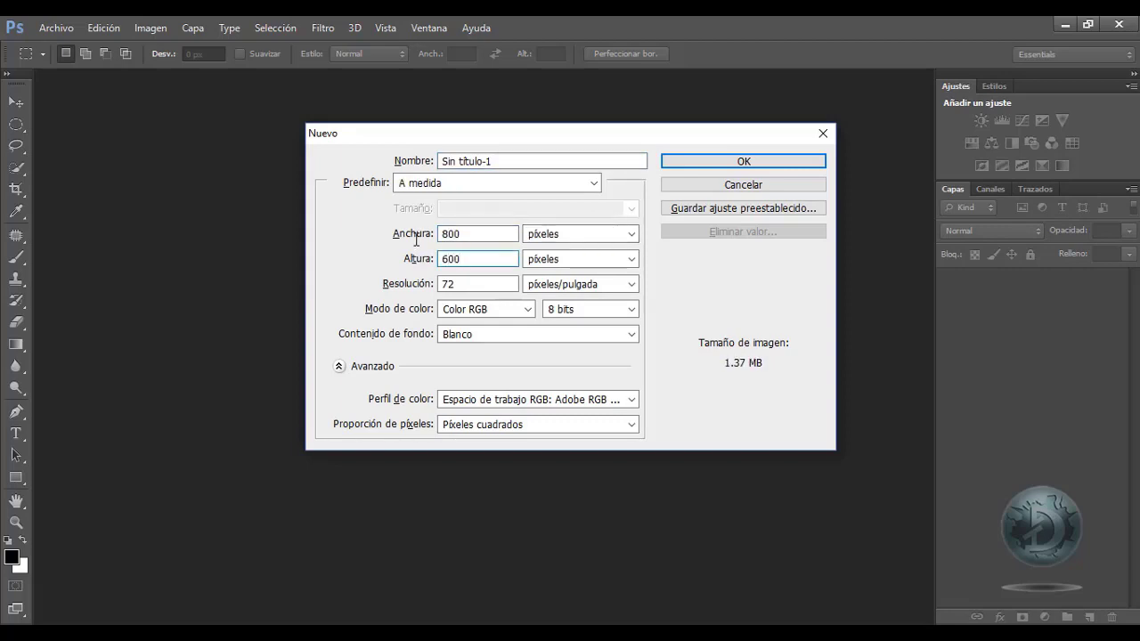
left_click(730, 162)
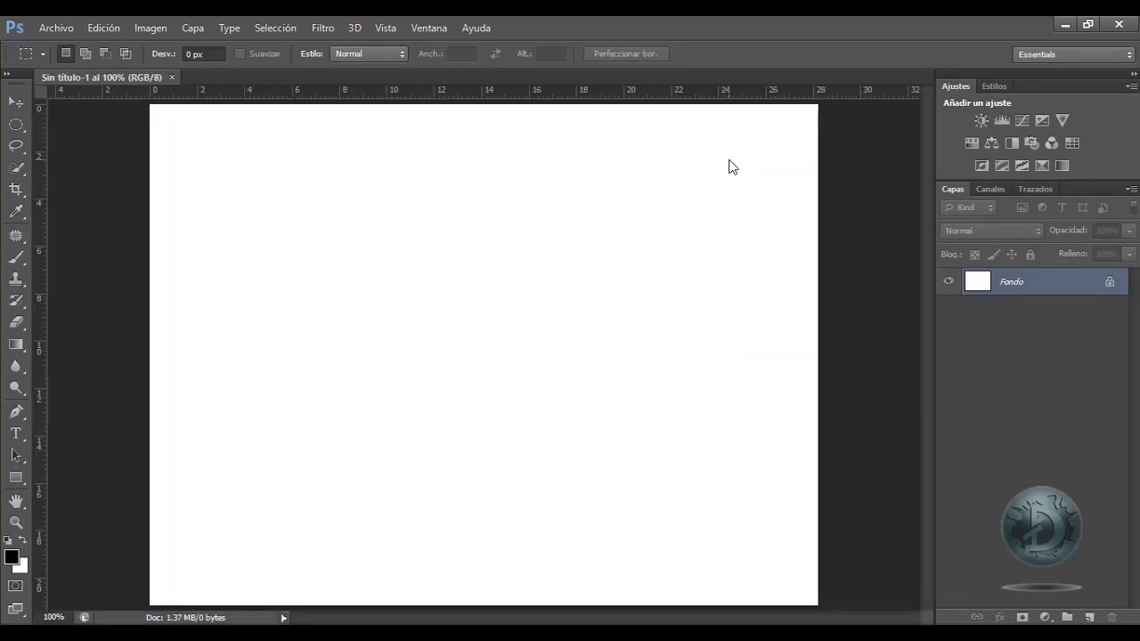
double_click(1110, 285)
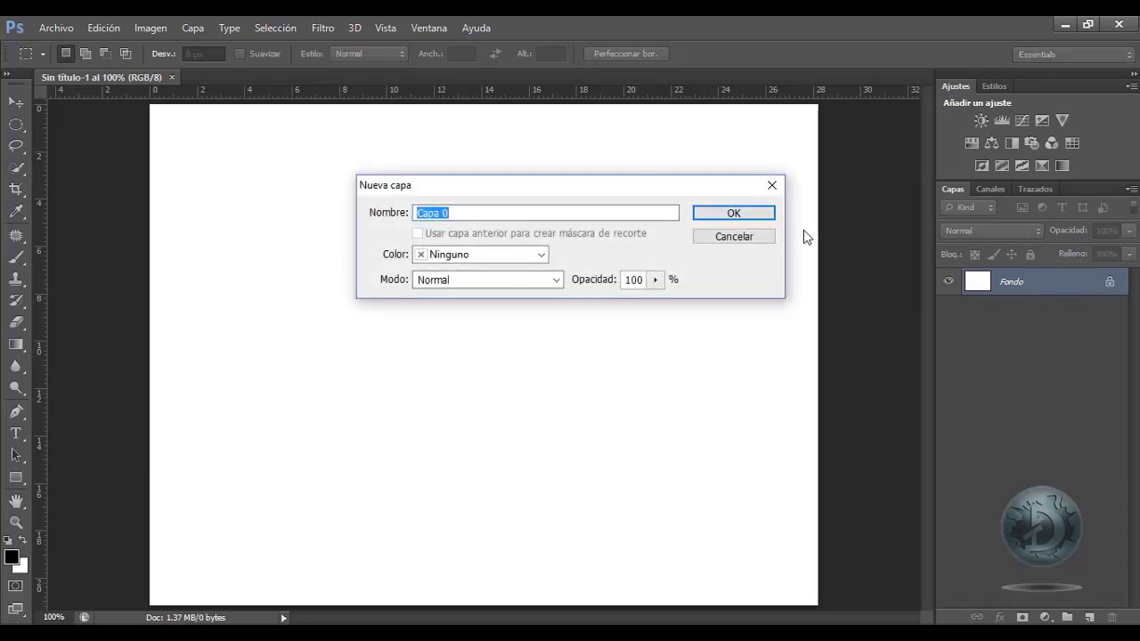
left_click(761, 215)
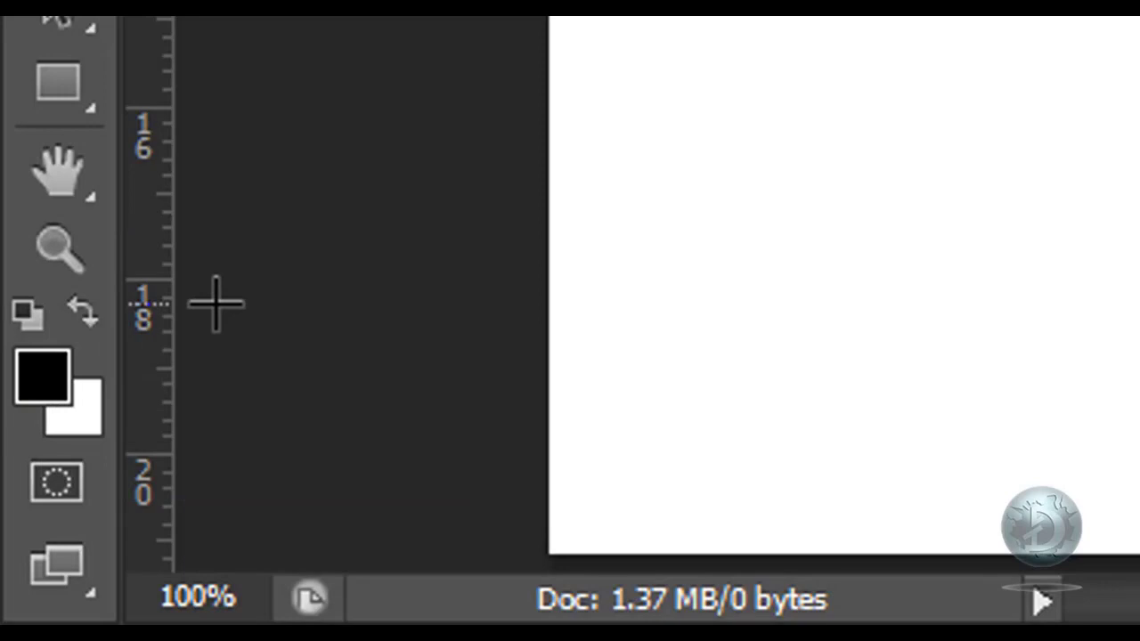
Set the foreground colour to dark red 8b1f1f and the background colour to yellow e1d517.
left_click(41, 392)
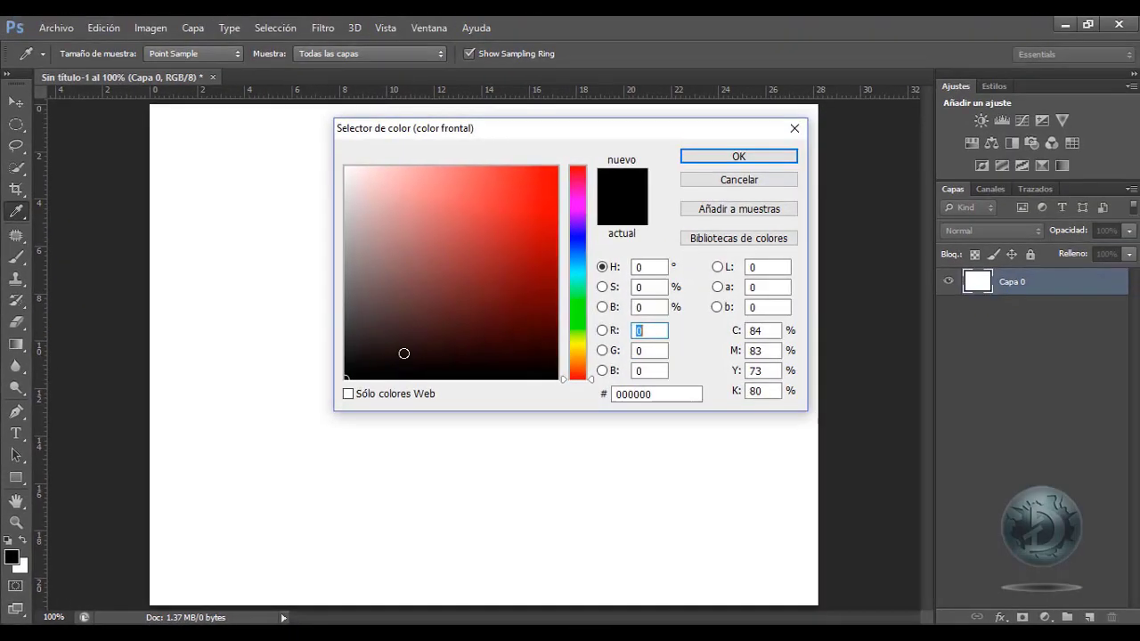
left_click(511, 264)
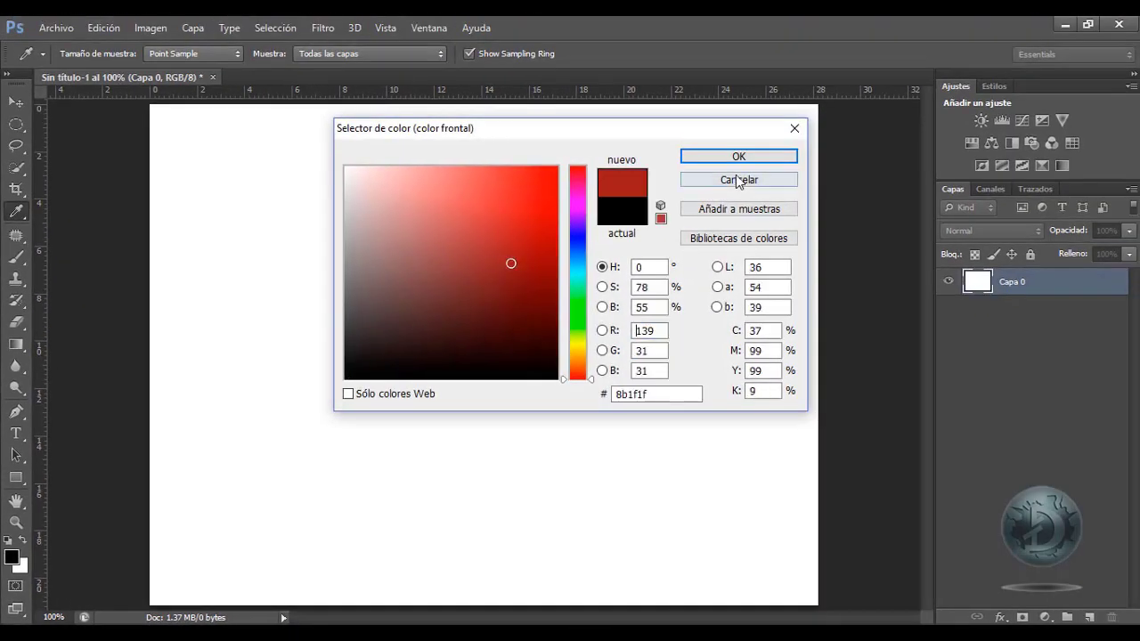
left_click(746, 158)
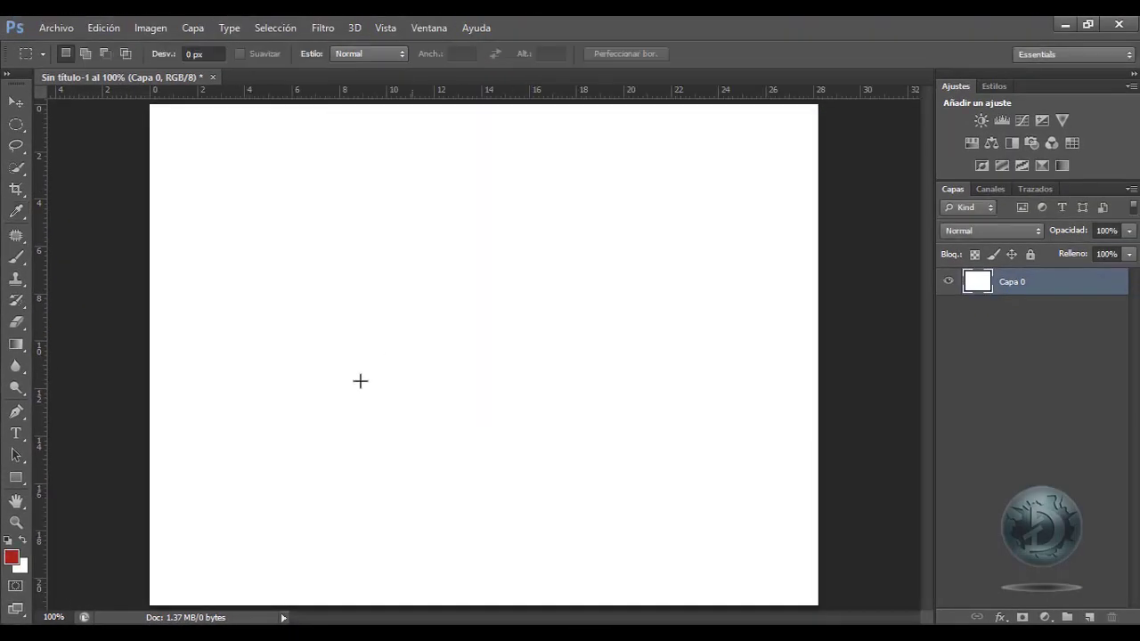
left_click(22, 567)
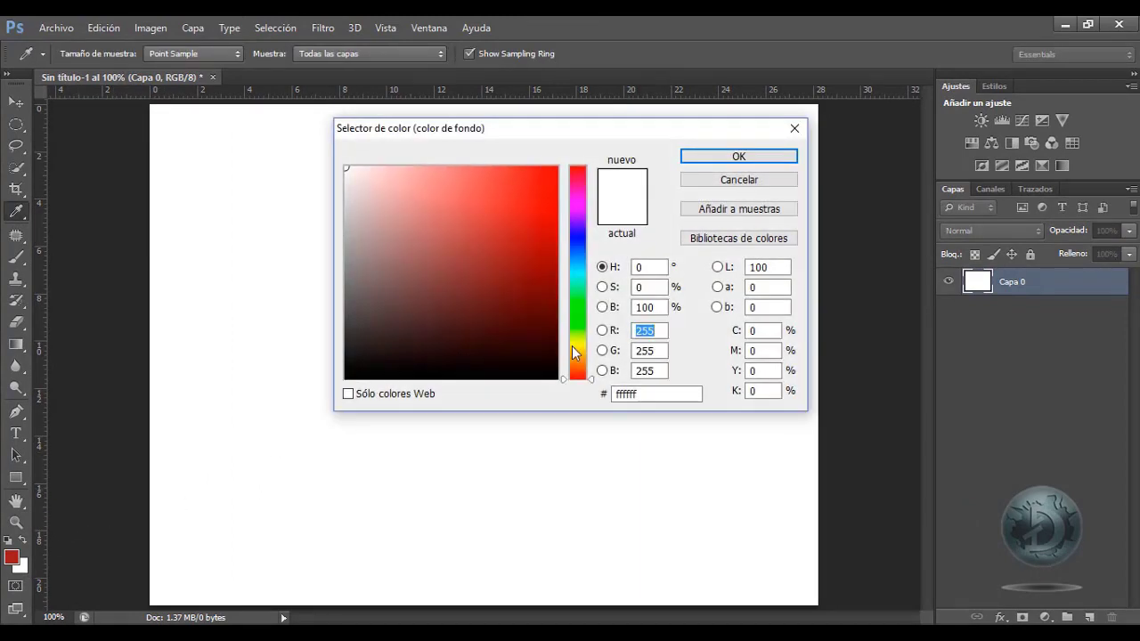
left_click(577, 346)
left_click(536, 191)
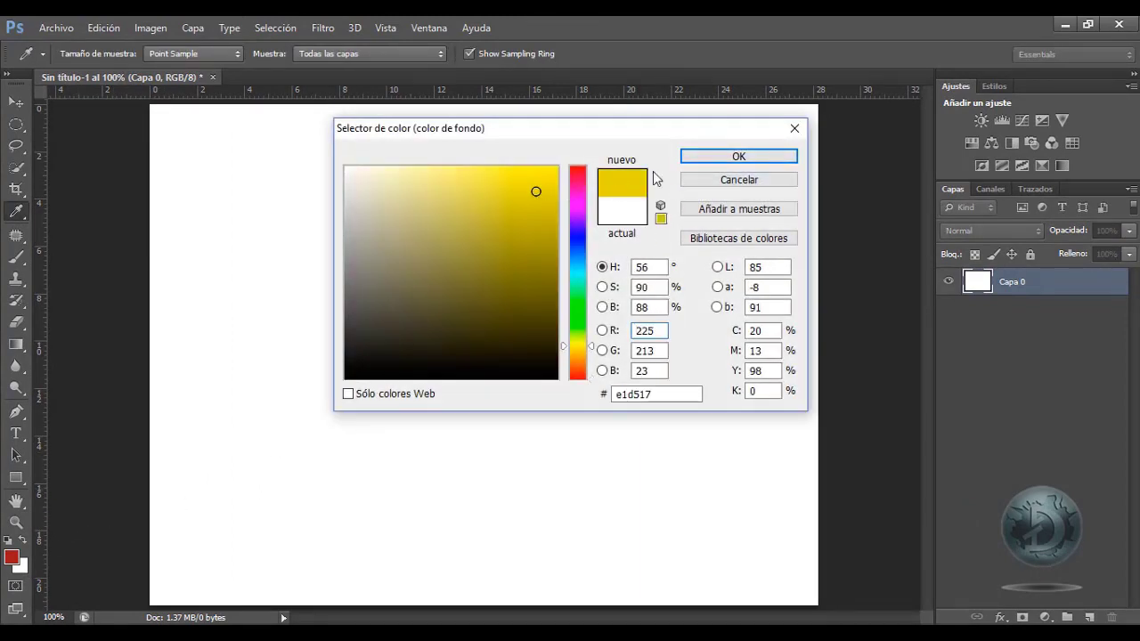
left_click(697, 159)
Fill the whole layer with the red foreground colour, and refill it with the yellow background colour.
key("m")
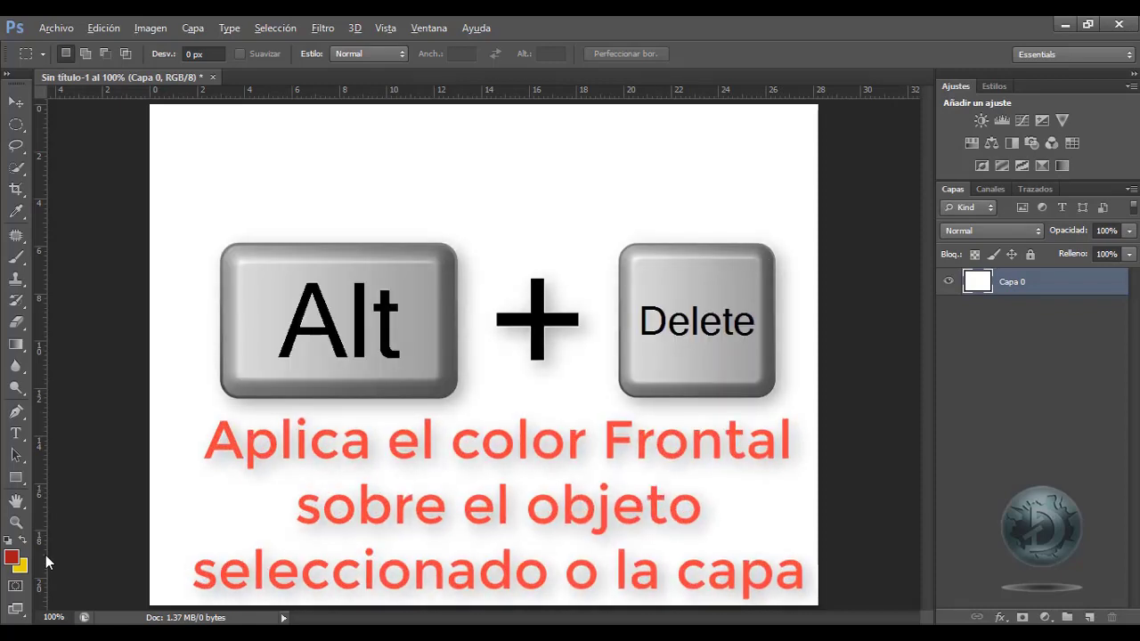
key("alt+Delete")
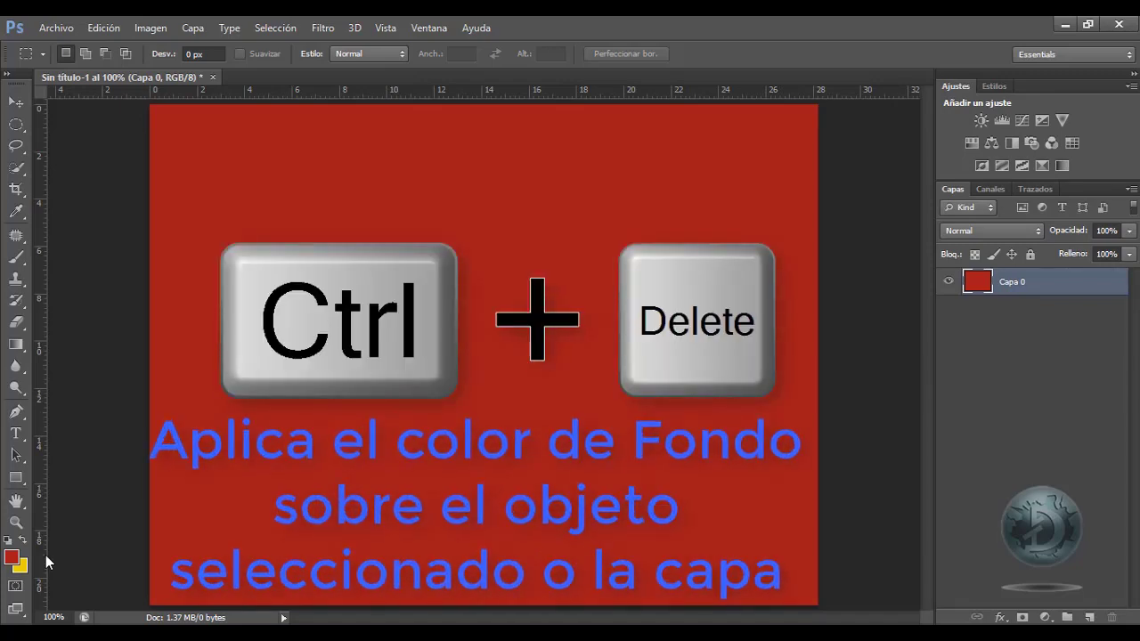
key("ctrl+Delete")
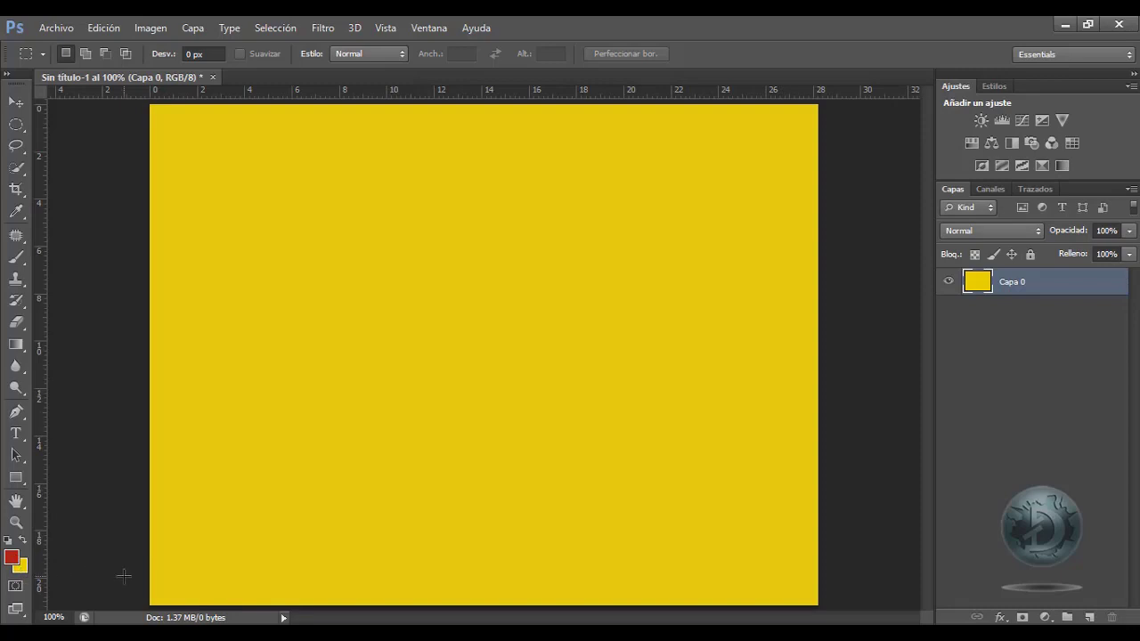
Reset the foreground and background colours to their defaults, and set the foreground colour to blue 203e9e.
key("d")
left_click(10, 557)
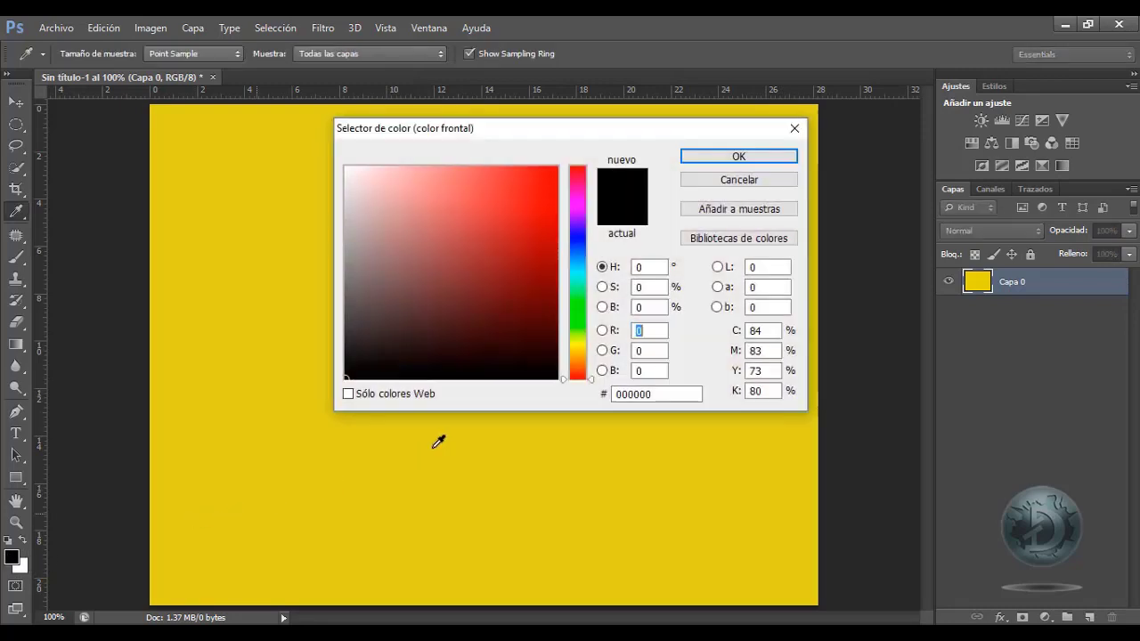
left_click(576, 247)
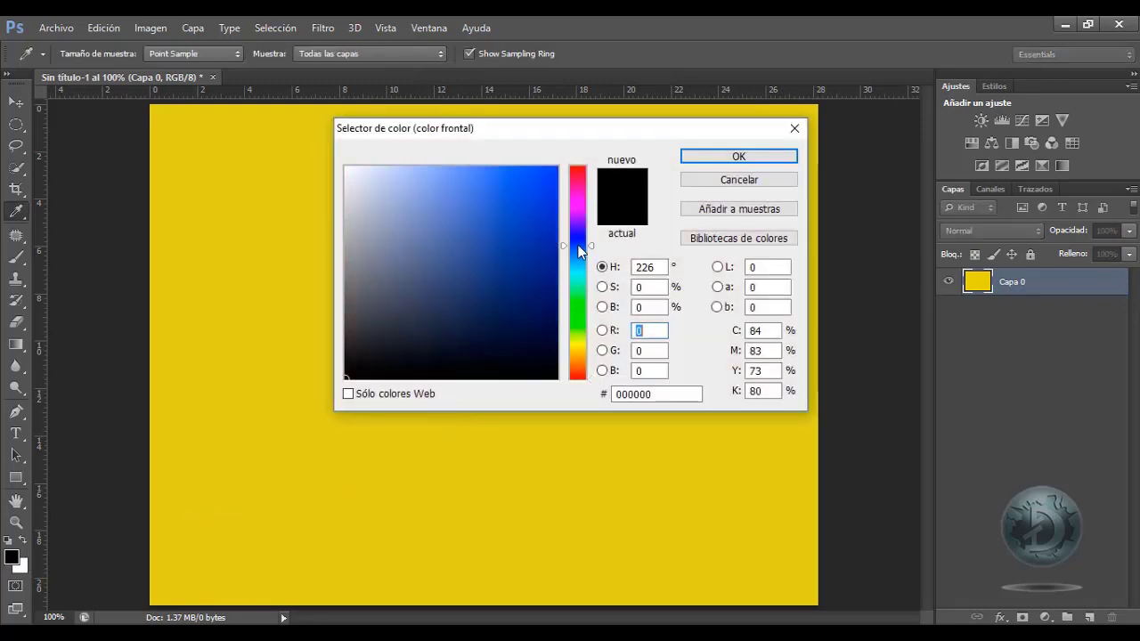
left_click(723, 158)
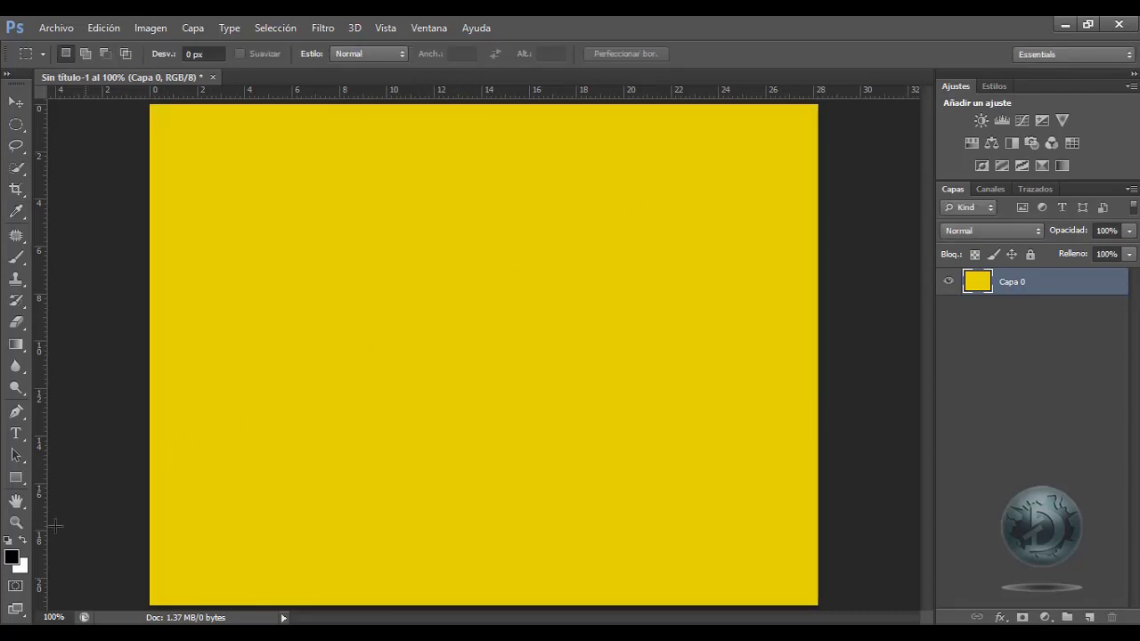
left_click(10, 556)
left_click(516, 249)
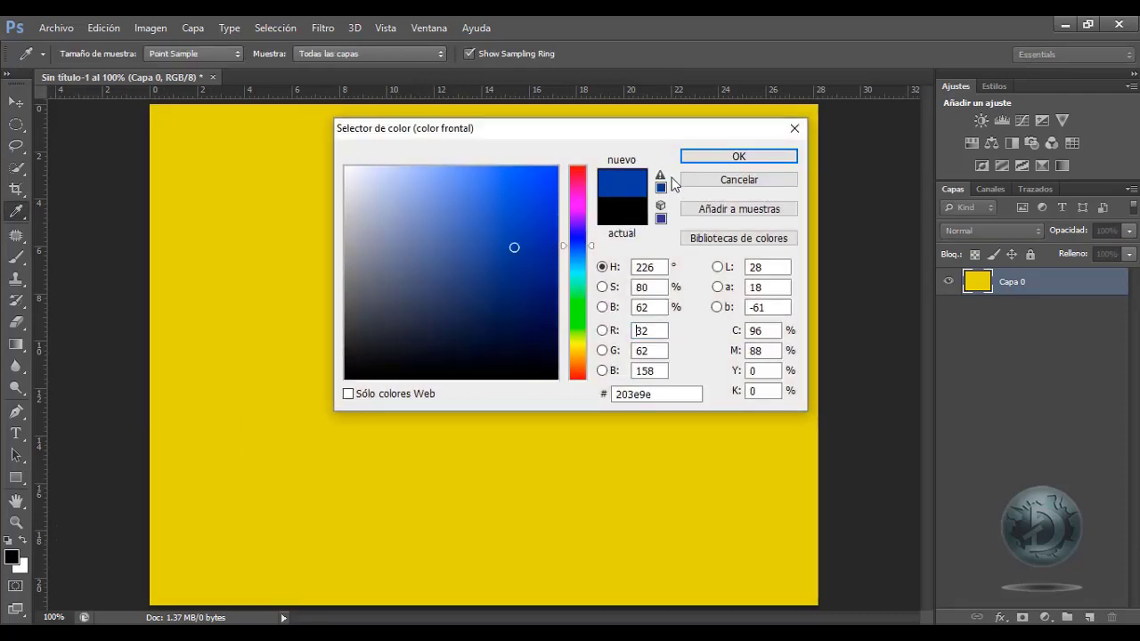
left_click(695, 158)
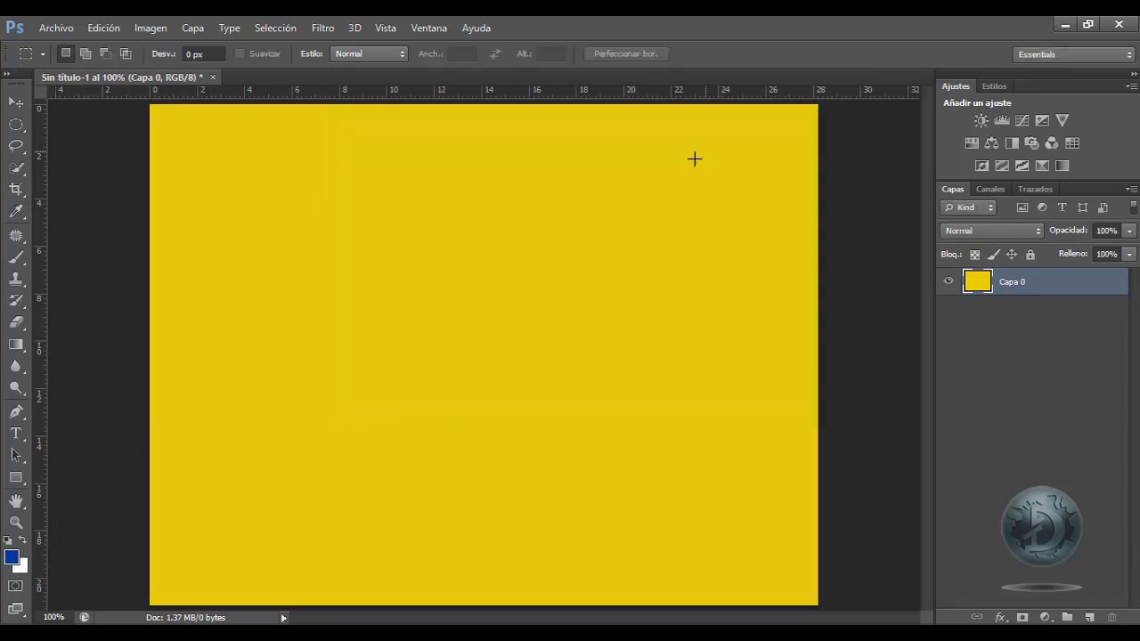
Set the background colour to dark green 247412, and swap the foreground and background colours.
left_click(24, 566)
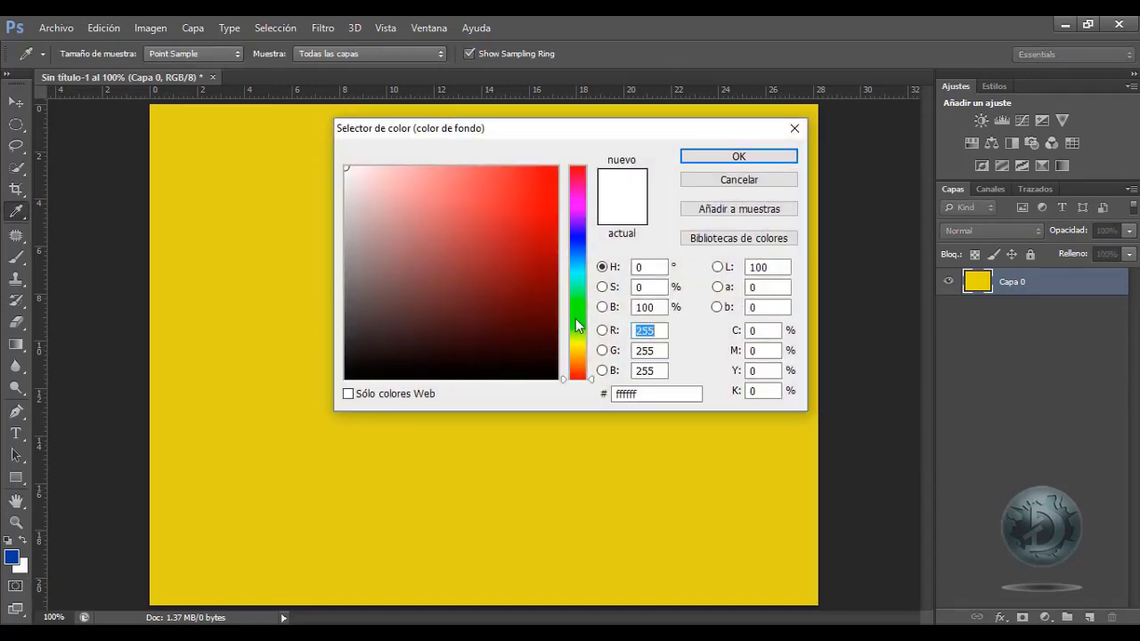
left_click(576, 316)
left_click(525, 282)
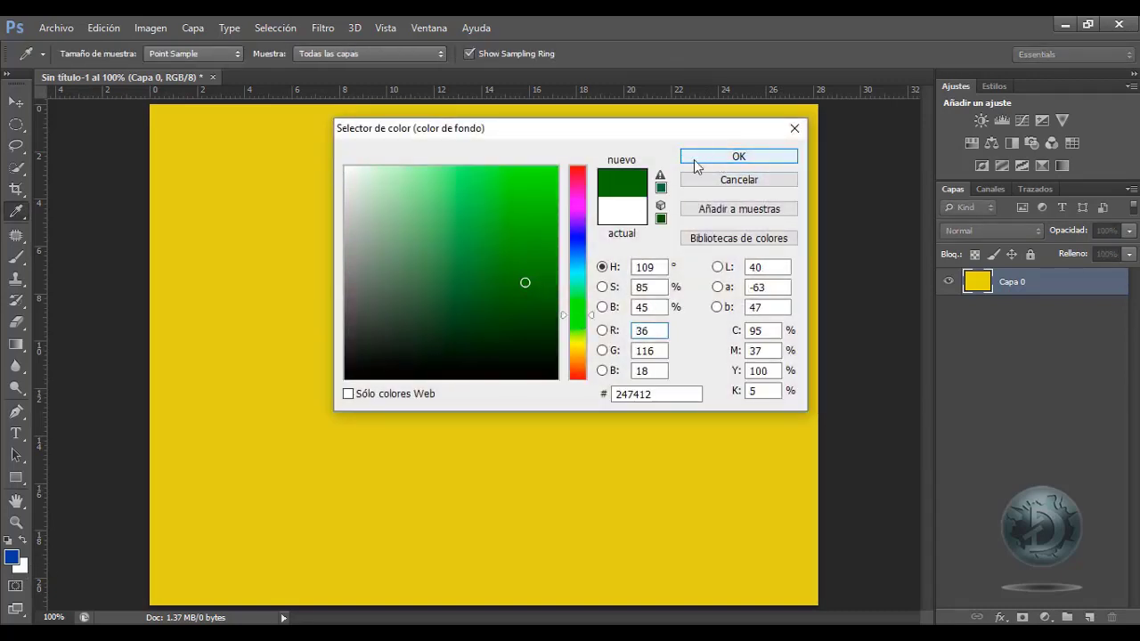
left_click(710, 158)
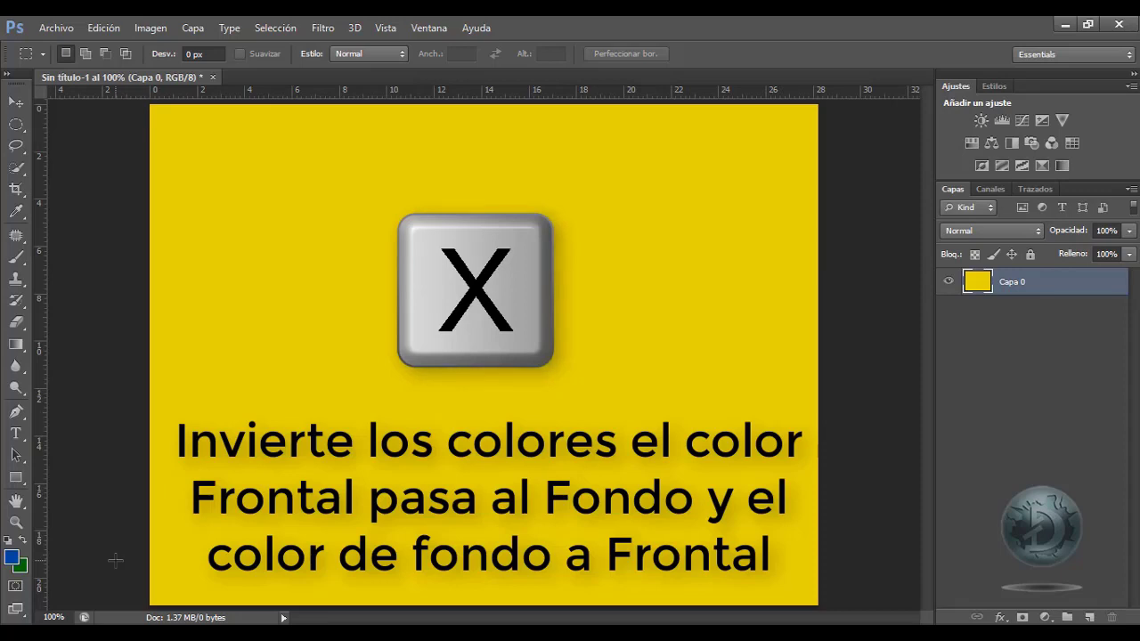
key("x")
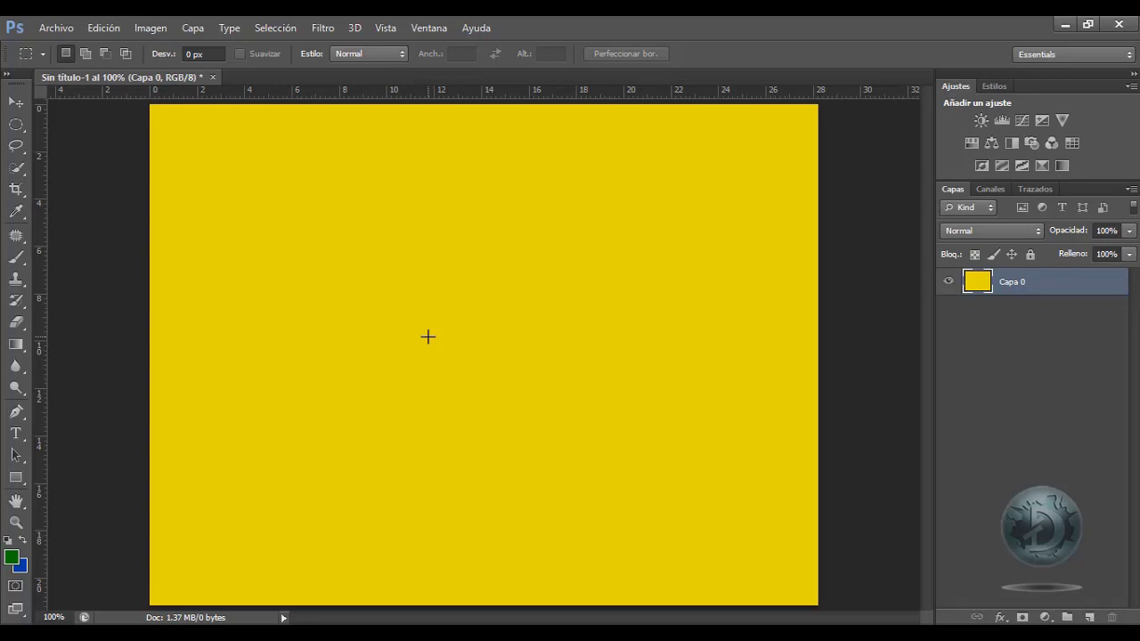
Add a new empty layer above the yellow layer, keeping the default name, Normal mode and 100% opacity.
left_click(1090, 617)
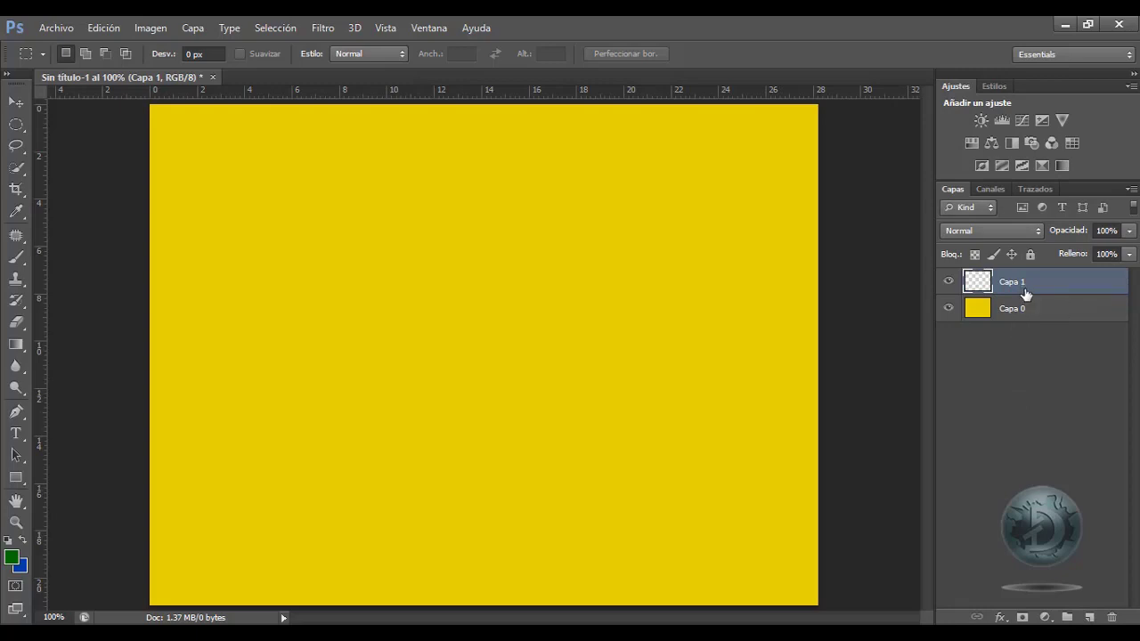
key("ctrl+z")
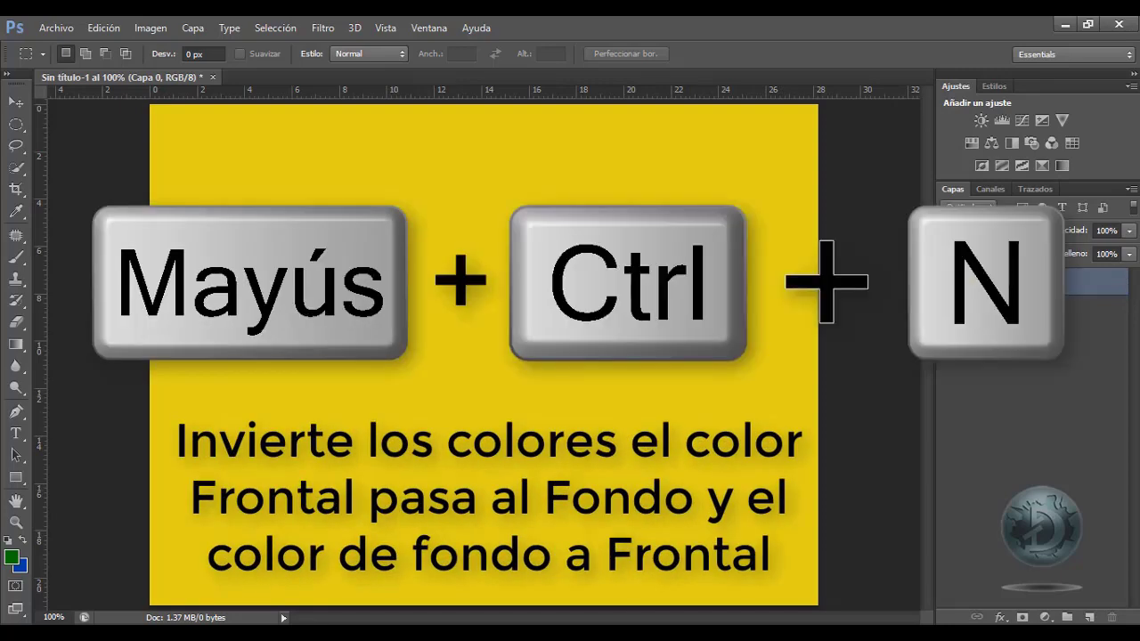
key("shift+ctrl+n")
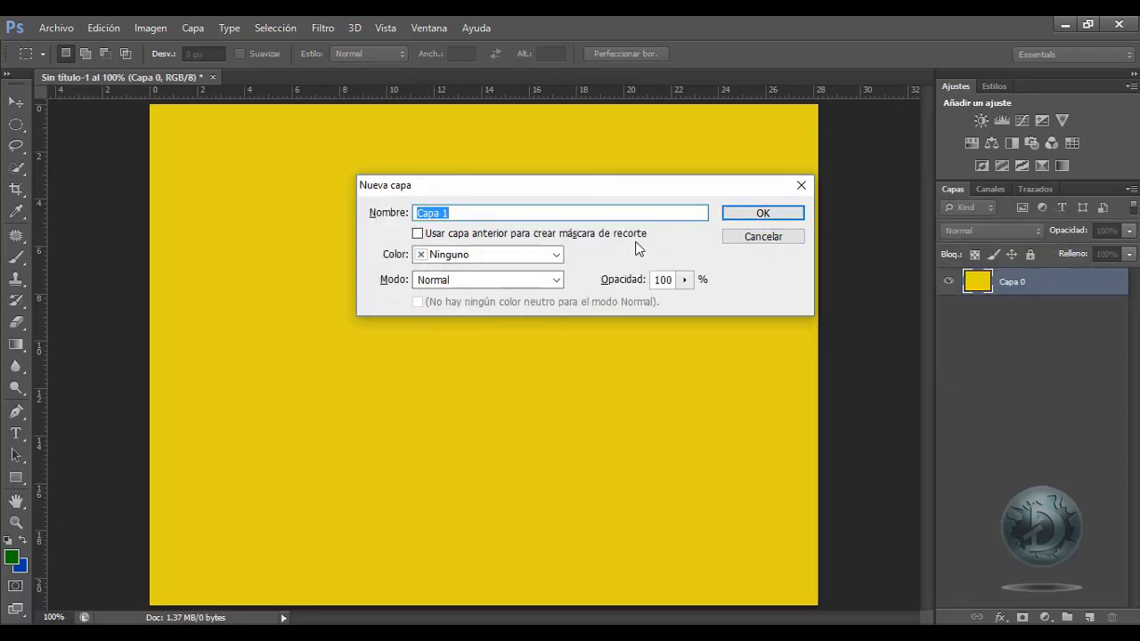
left_click(748, 216)
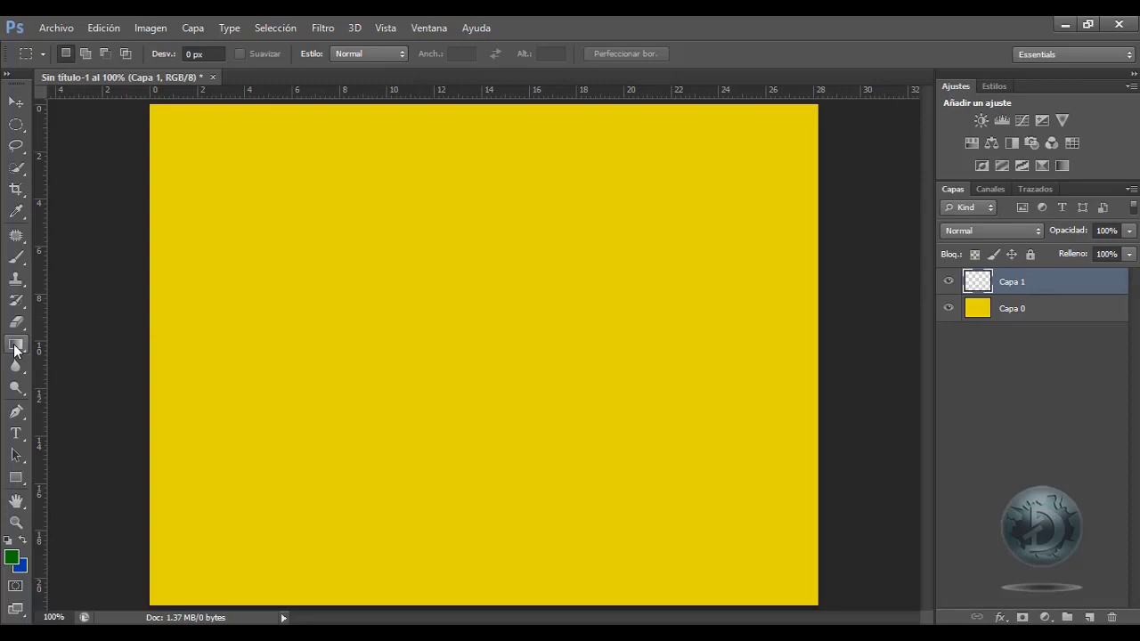
Try a linear green-to-blue gradient on the new layer, first slanted and then straight down from the upper edge, undoing each one.
left_click(15, 348)
left_click(155, 50)
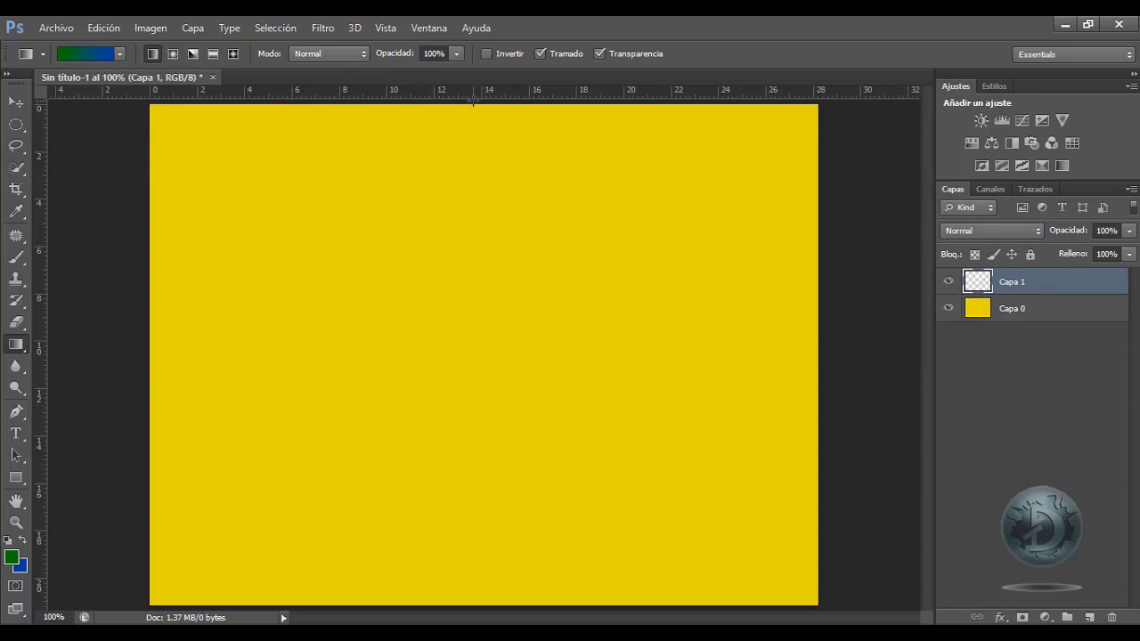
mouse_move(473, 103)
left_mouse_down()
mouse_move(489, 277)
mouse_move(535, 353)
mouse_move(520, 444)
mouse_move(454, 499)
mouse_move(496, 519)
mouse_move(601, 489)
mouse_move(479, 523)
mouse_move(546, 575)
mouse_move(640, 606)
left_mouse_up()
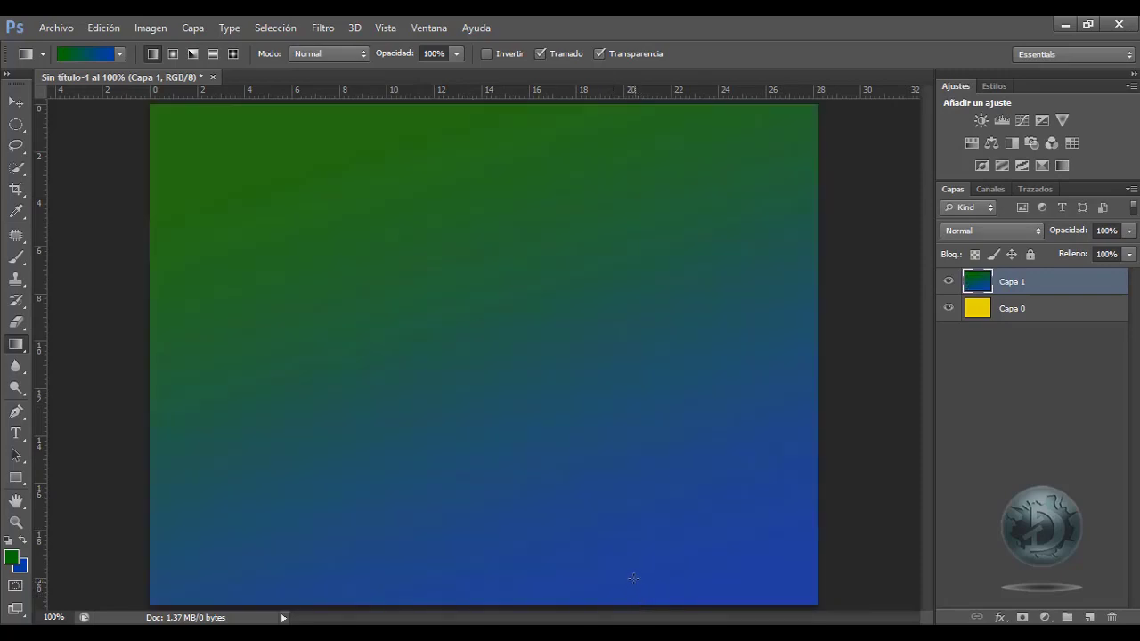
key("ctrl+z")
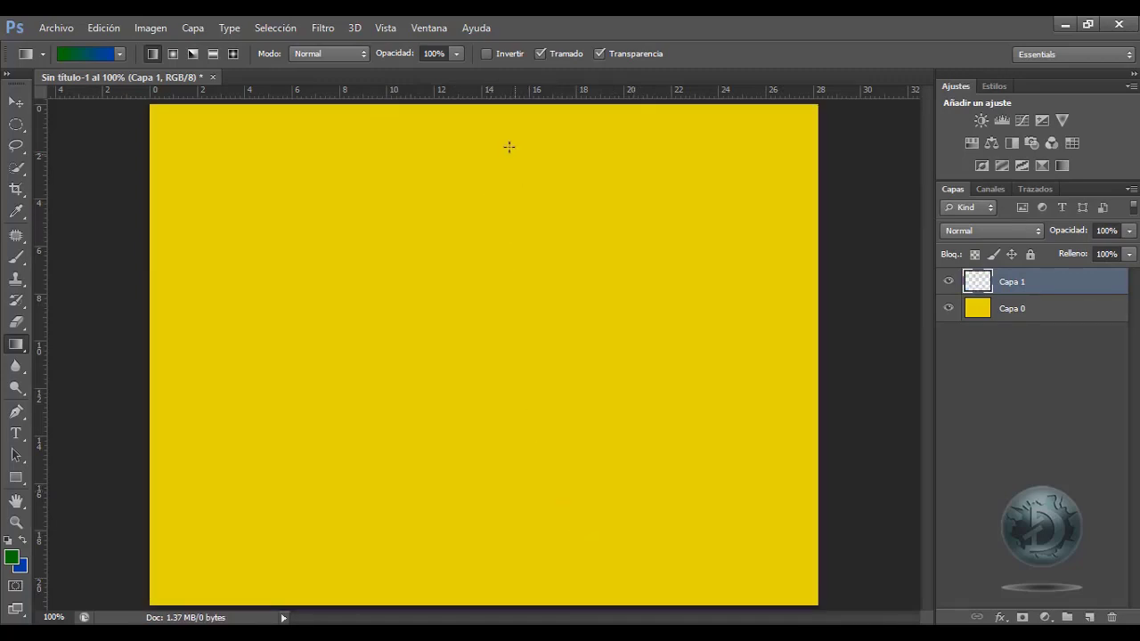
left_click_drag(473, 100, 479, 604)
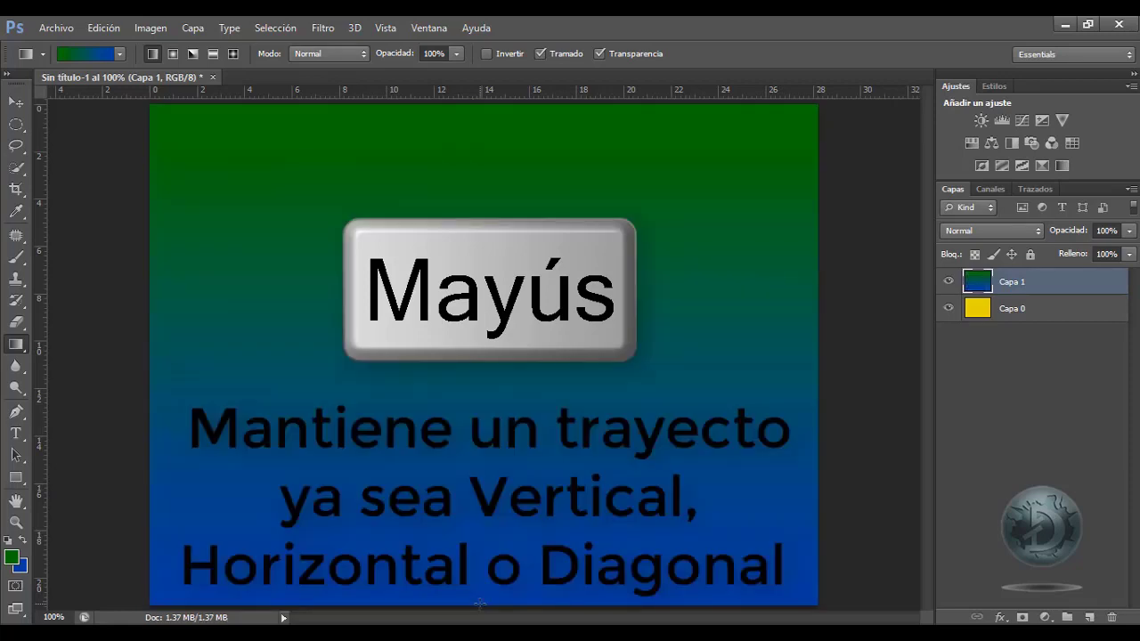
key("ctrl+z")
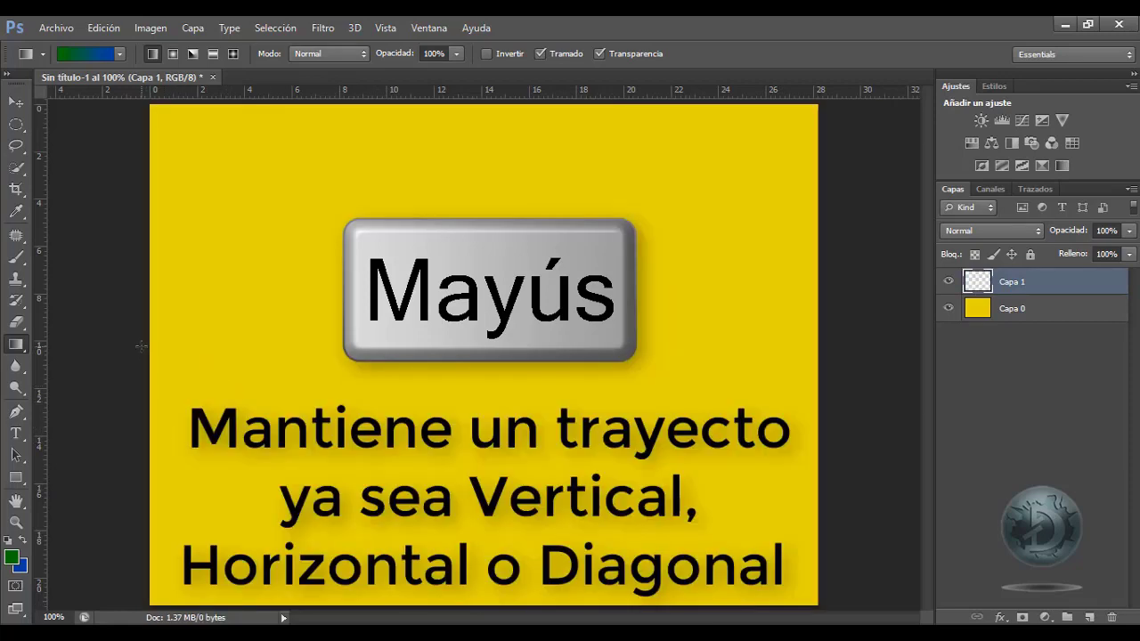
Try a horizontal green-to-blue gradient on Capa 1, undo it, and apply a diagonal one starting at the canvas's upper-left corner.
left_click_drag(141, 346, 834, 394)
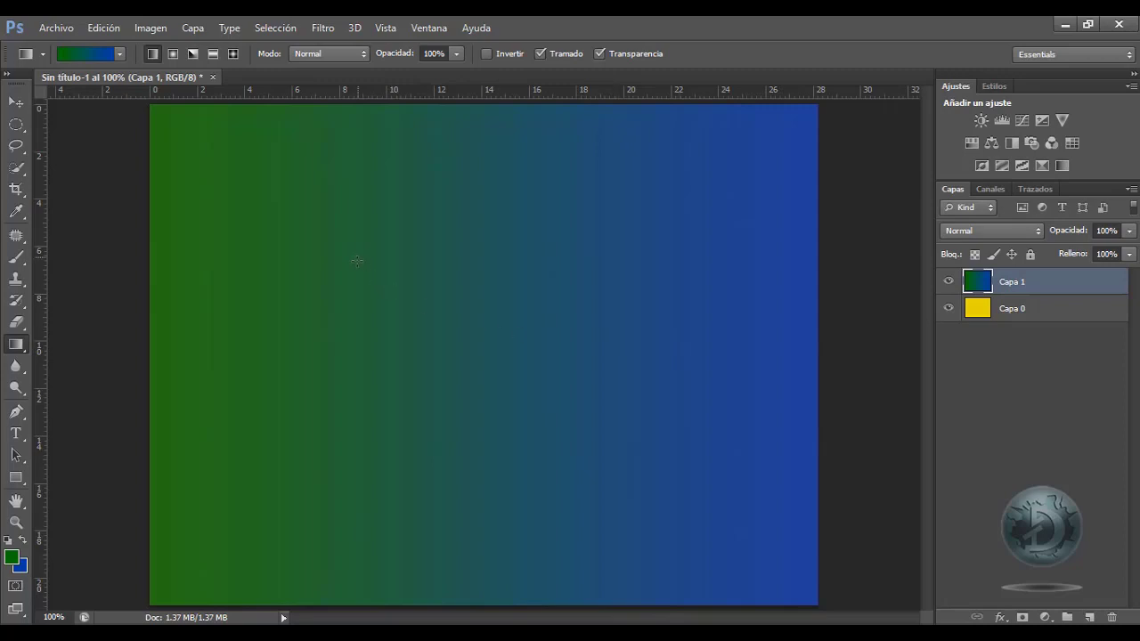
key("ctrl+z")
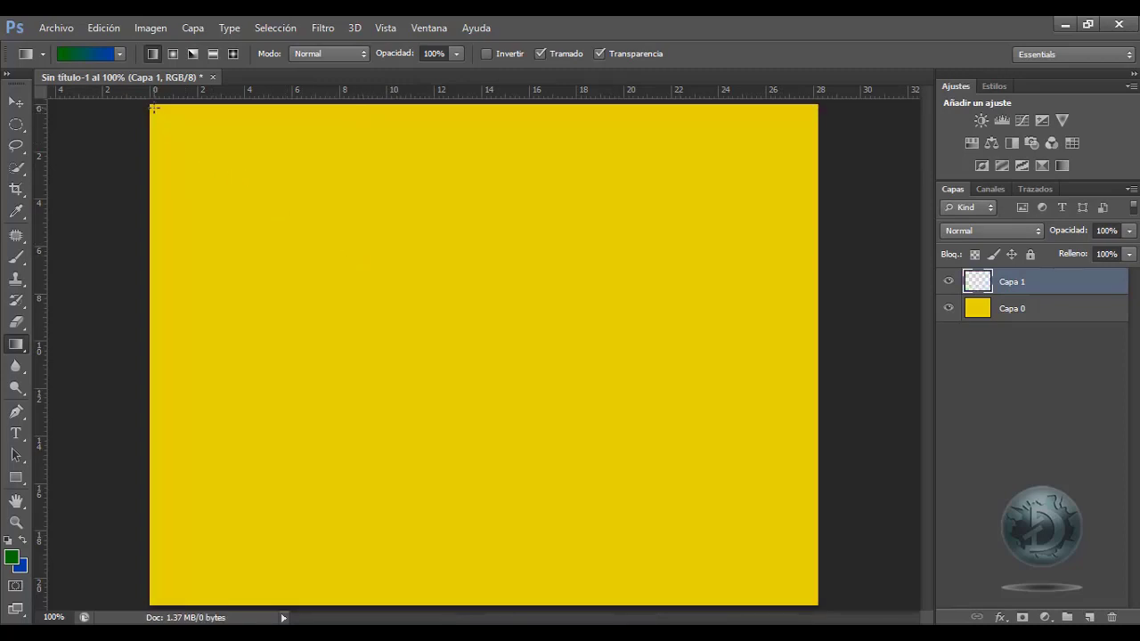
left_click_drag(151, 105, 736, 535)
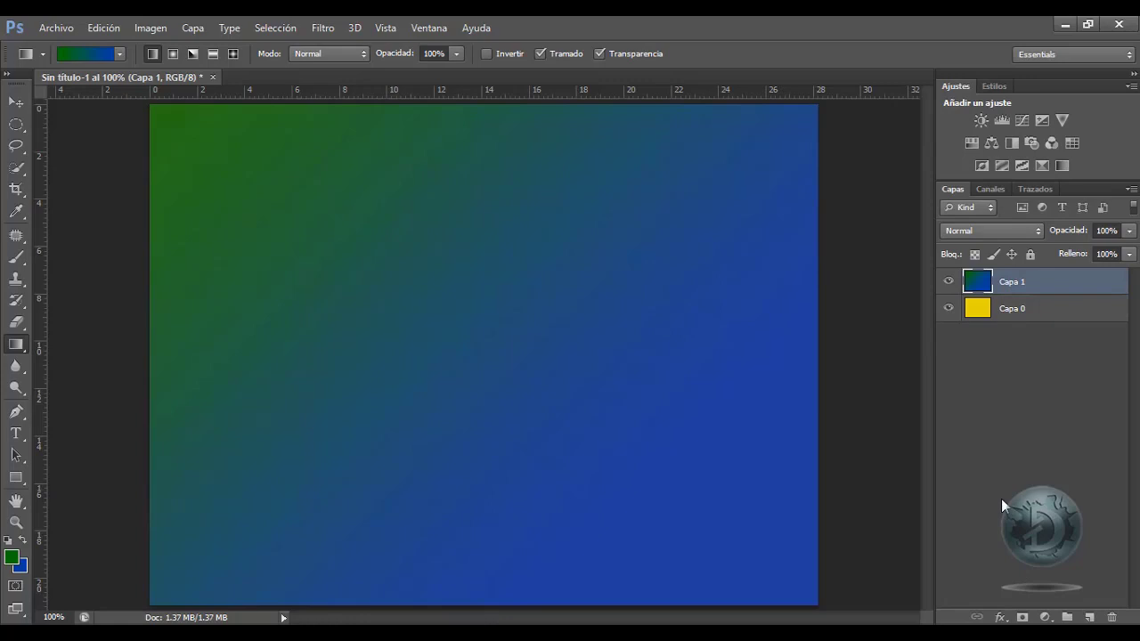
On a new default layer above the gradient, create a circle about 10 cm wide in the upper-left area, filled with the blue background colour.
key("ctrl+shift+n")
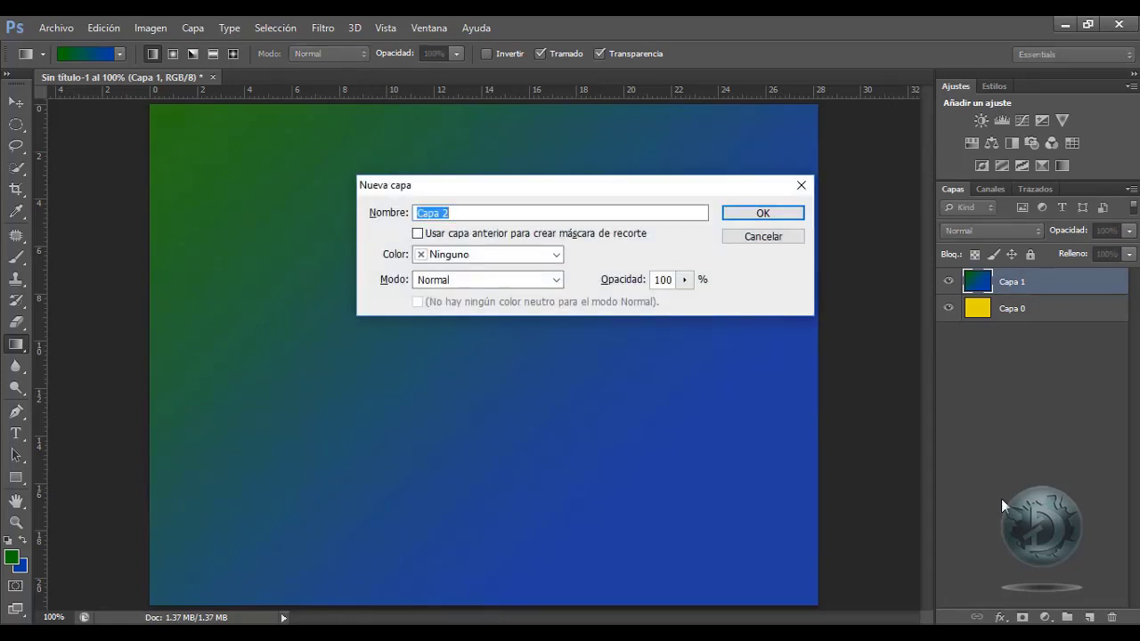
left_click(764, 213)
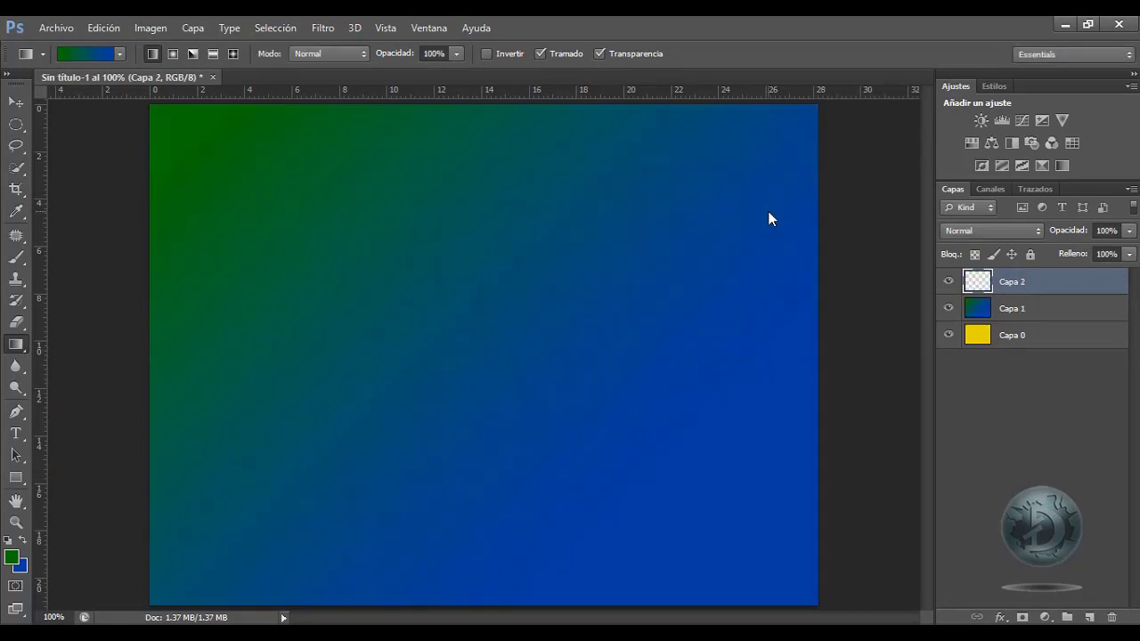
left_click(17, 126)
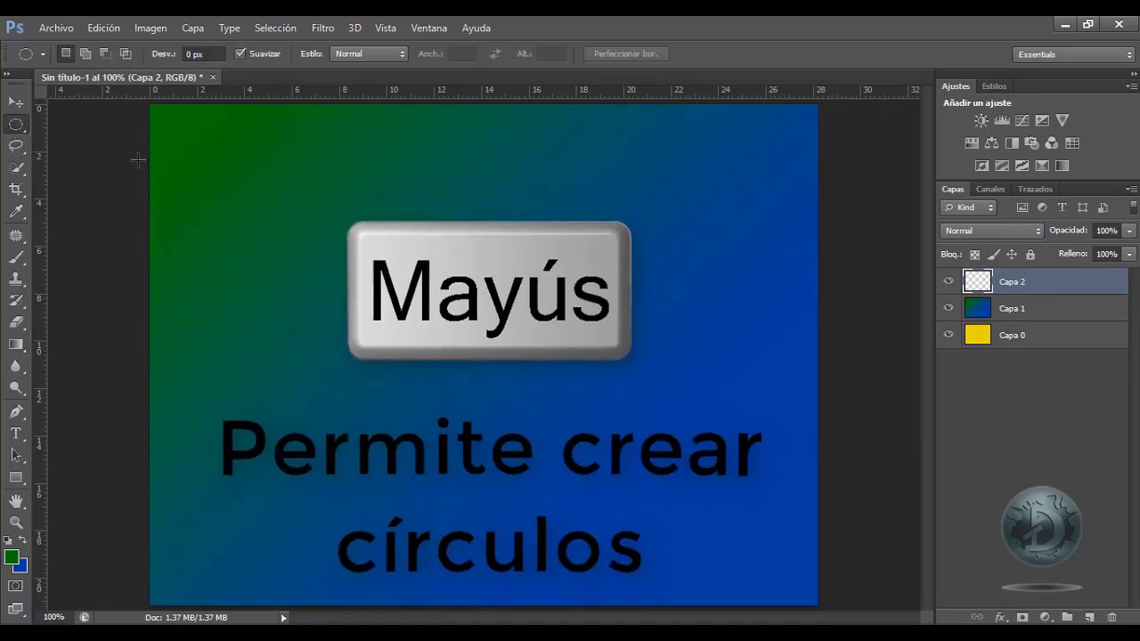
left_click_drag(231, 152, 474, 439)
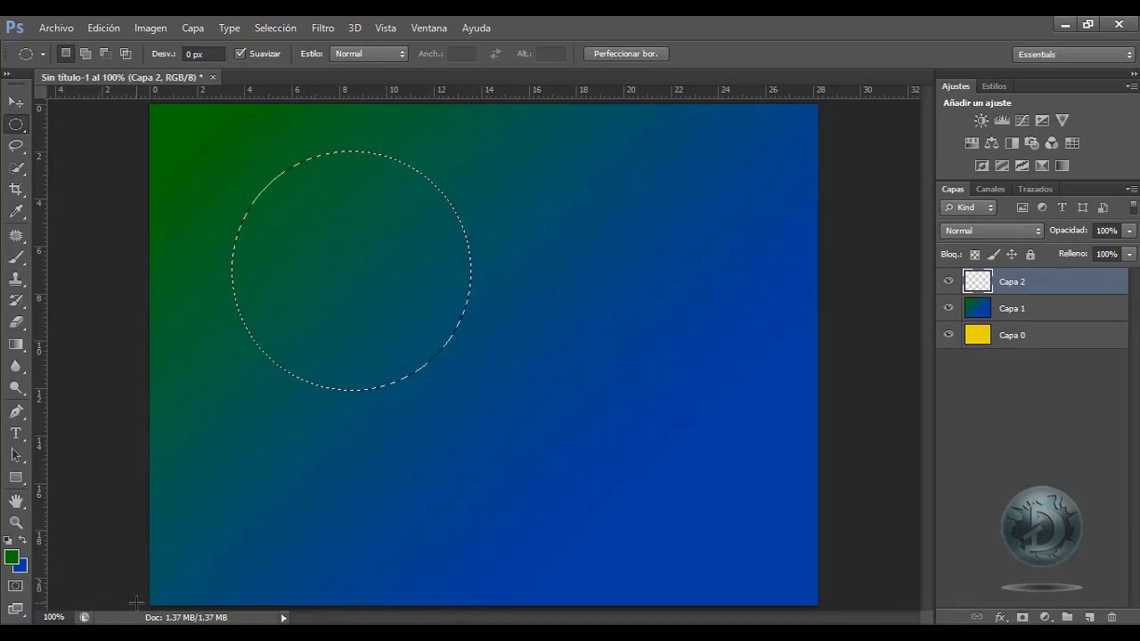
key("ctrl+BackSpace")
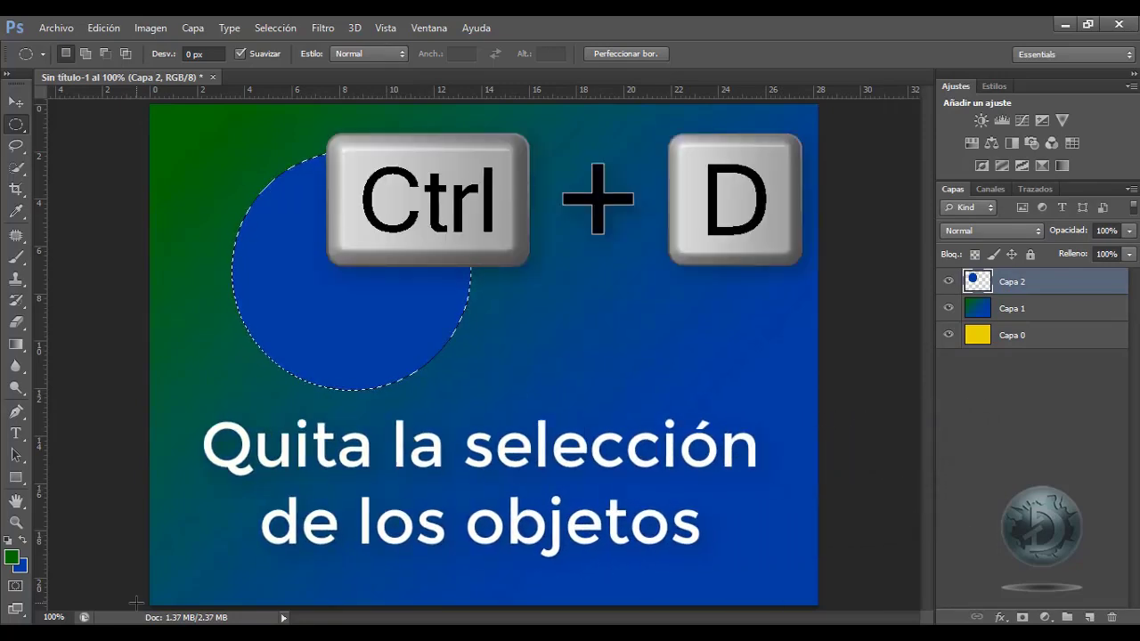
key("ctrl+d")
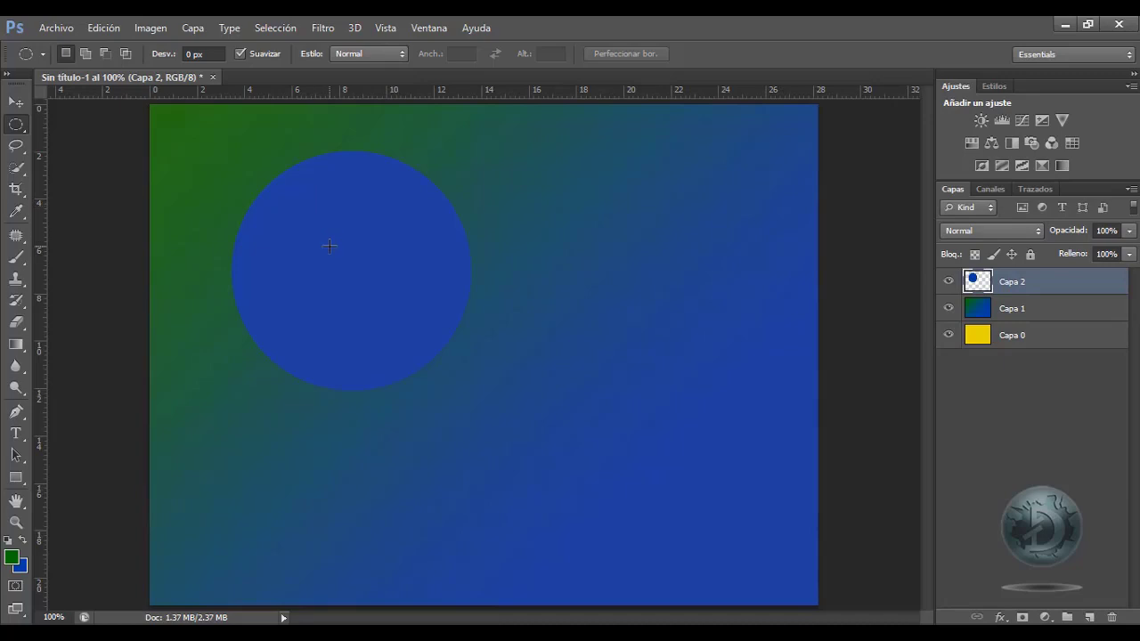
Reselect the circle from its layer, try a diagonal blue-to-green linear gradient, replace it with a radial one from the upper left, and deselect.
key("ctrl")
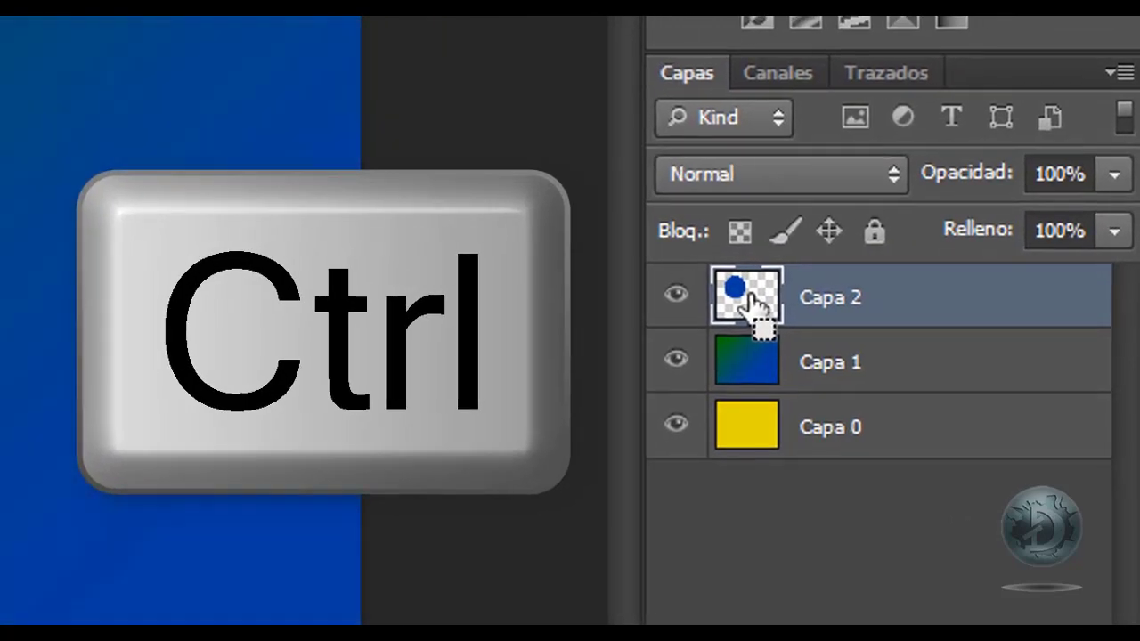
left_click(746, 295, "ctrl")
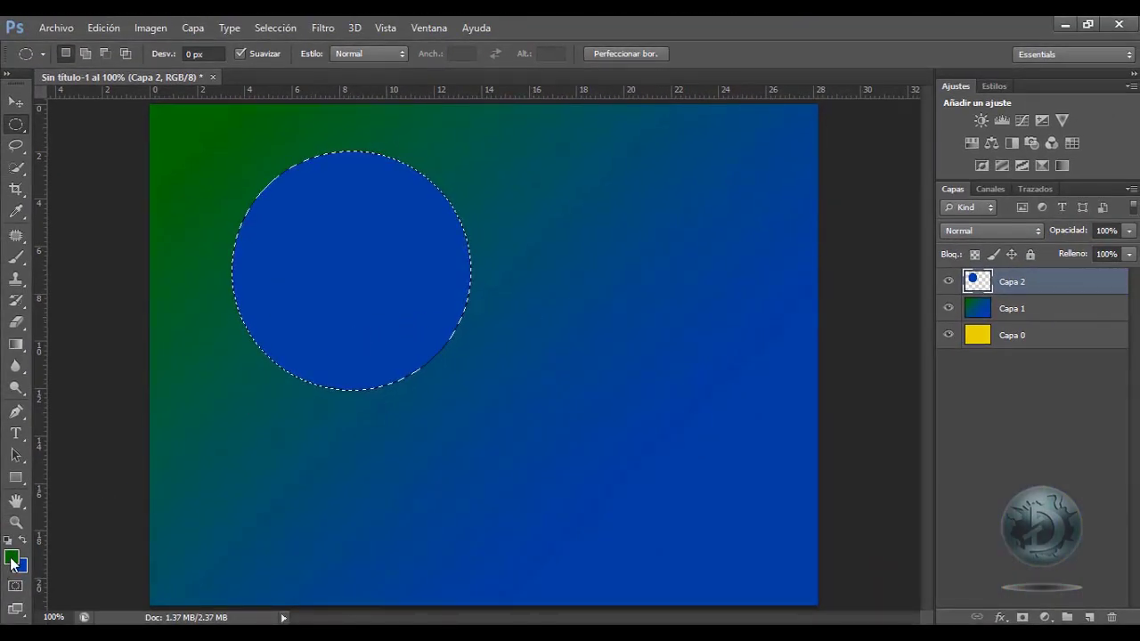
left_click(17, 345)
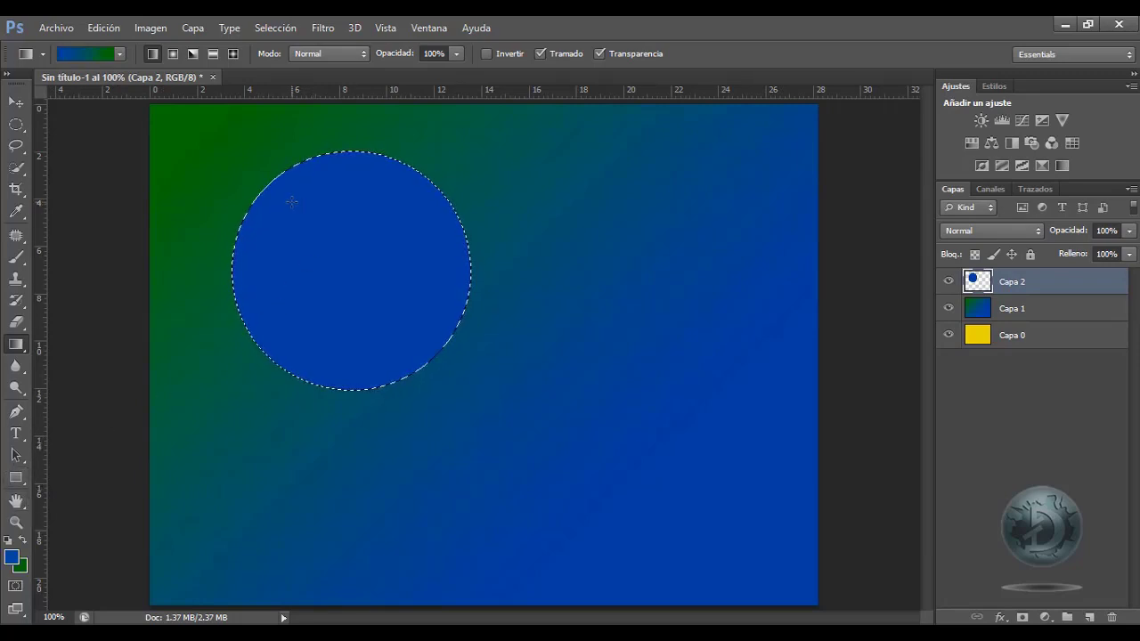
left_click_drag(387, 329, 408, 351)
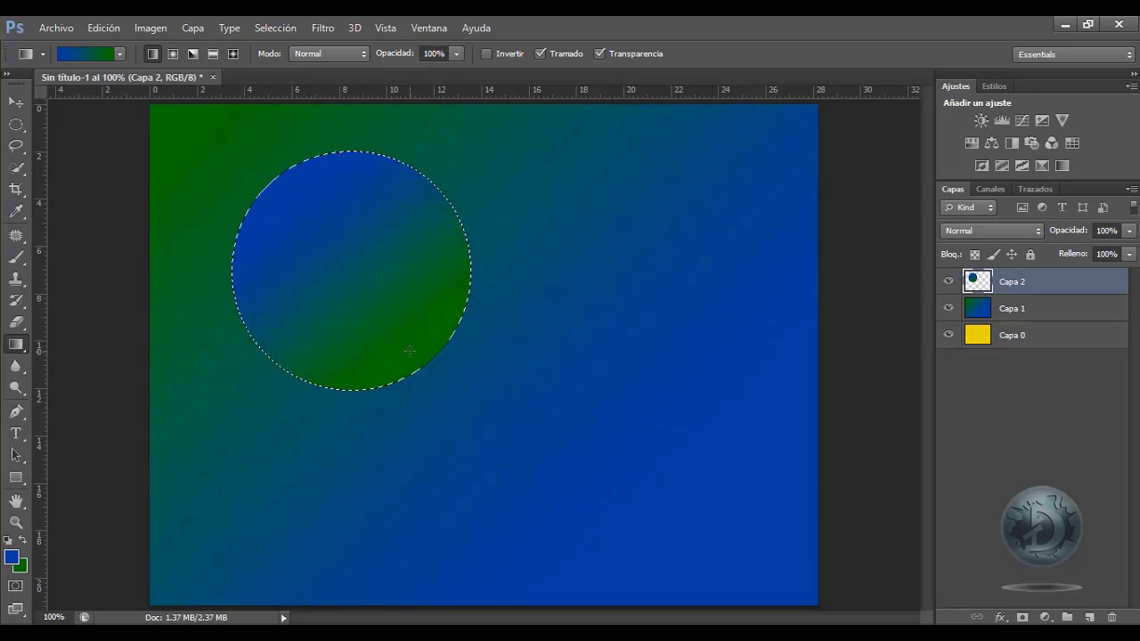
left_click(172, 54)
left_click_drag(284, 194, 414, 343)
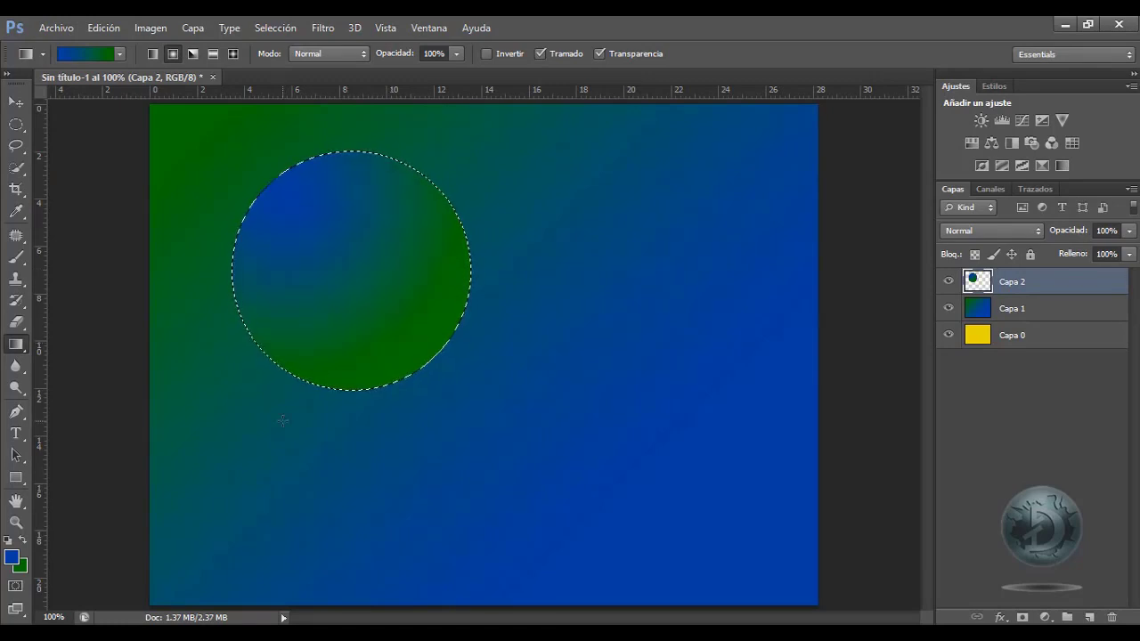
key("ctrl+d")
Try stretching the circle freely with Free Transform, undo that, and enlarge it proportionally to about 161%.
key("ctrl+t")
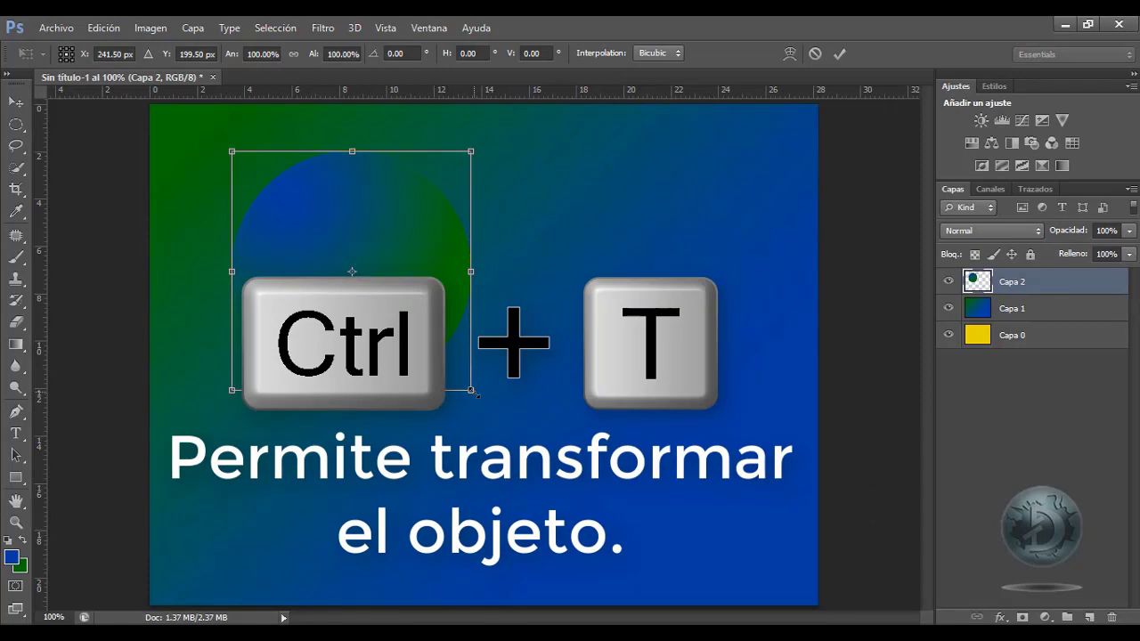
mouse_move(475, 393)
left_mouse_down()
mouse_move(642, 428)
mouse_move(673, 406)
mouse_move(511, 447)
mouse_move(521, 325)
mouse_move(604, 361)
mouse_move(397, 338)
mouse_move(495, 390)
left_mouse_up()
left_click_drag(587, 406, 515, 370)
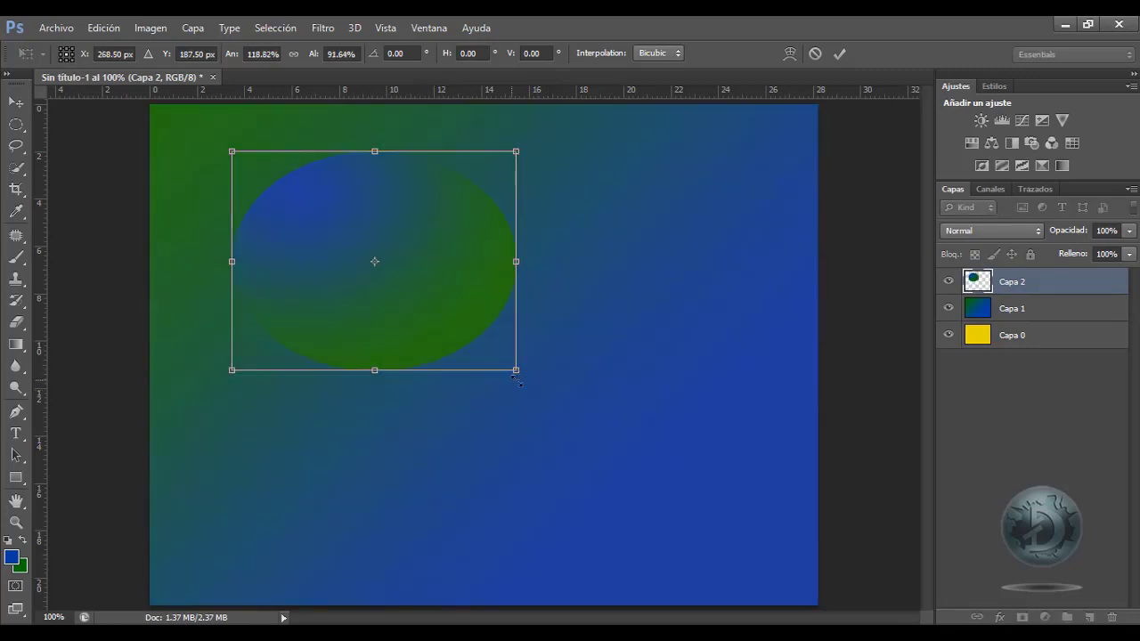
key("ctrl+z")
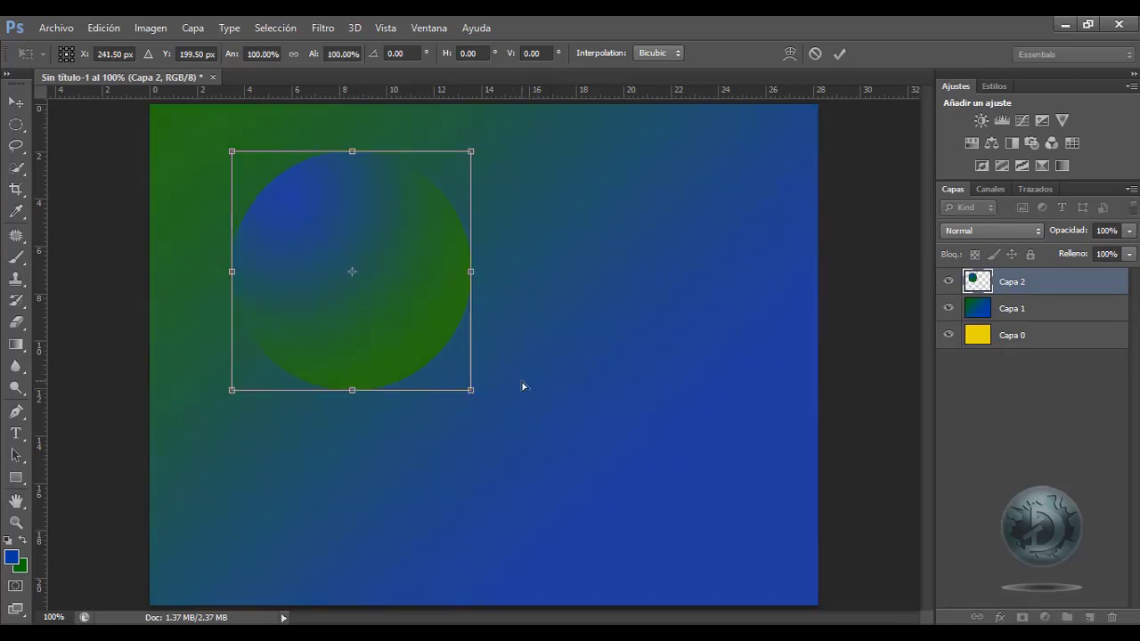
left_click_drag(472, 390, 623, 538)
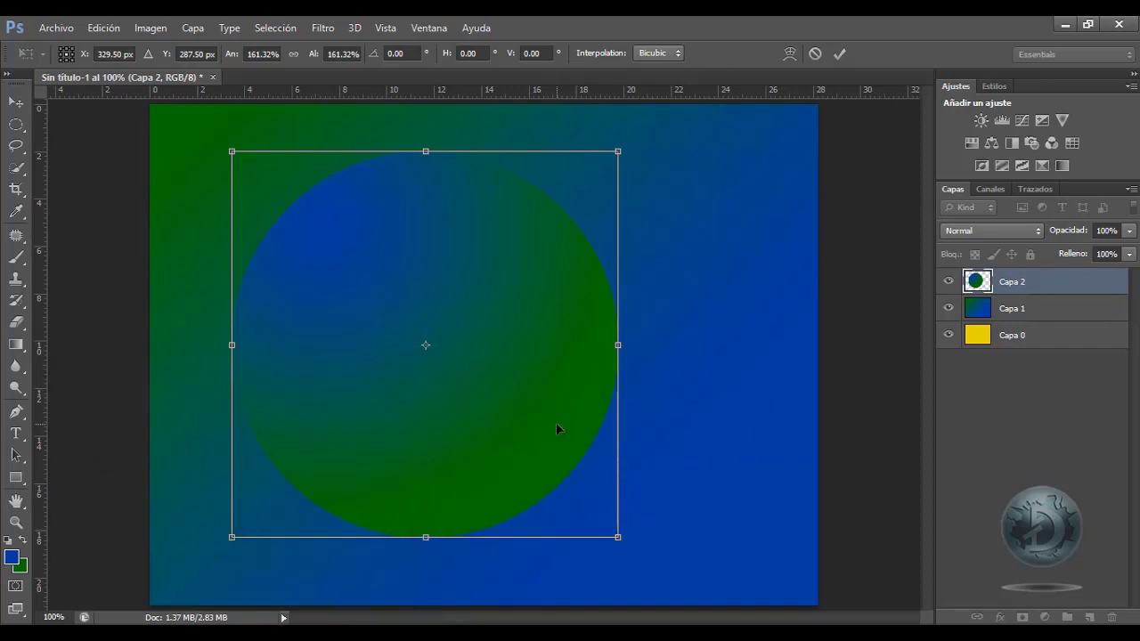
key("g")
key("Return")
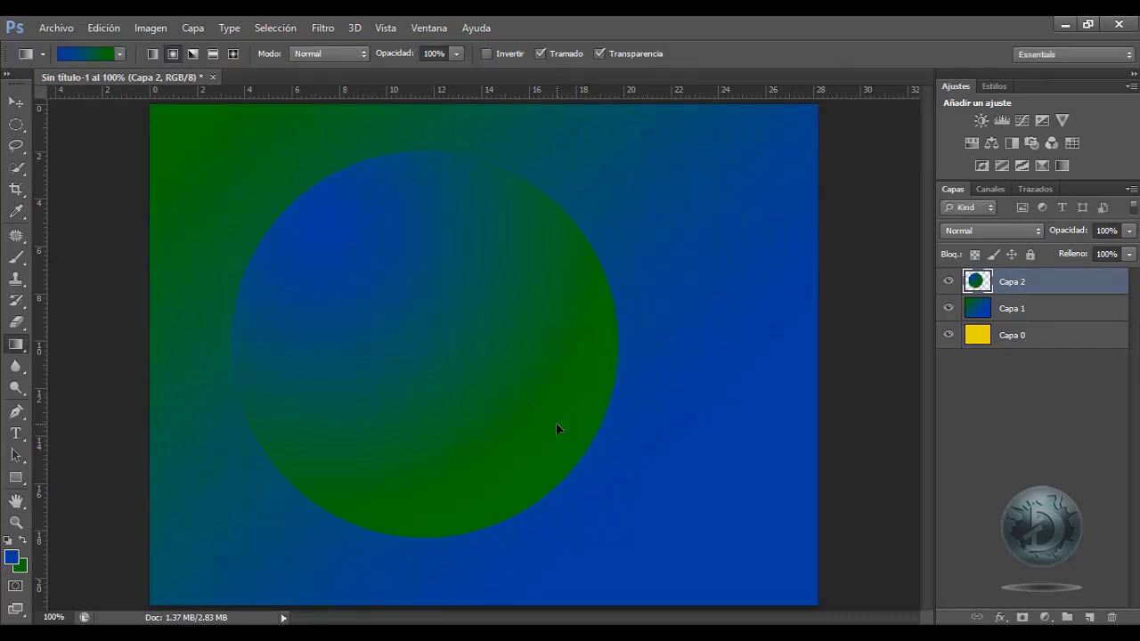
Move the circle horizontally to the right, scale it down proportionally to about 32%, and place it in the canvas's upper-right corner.
left_click(15, 102)
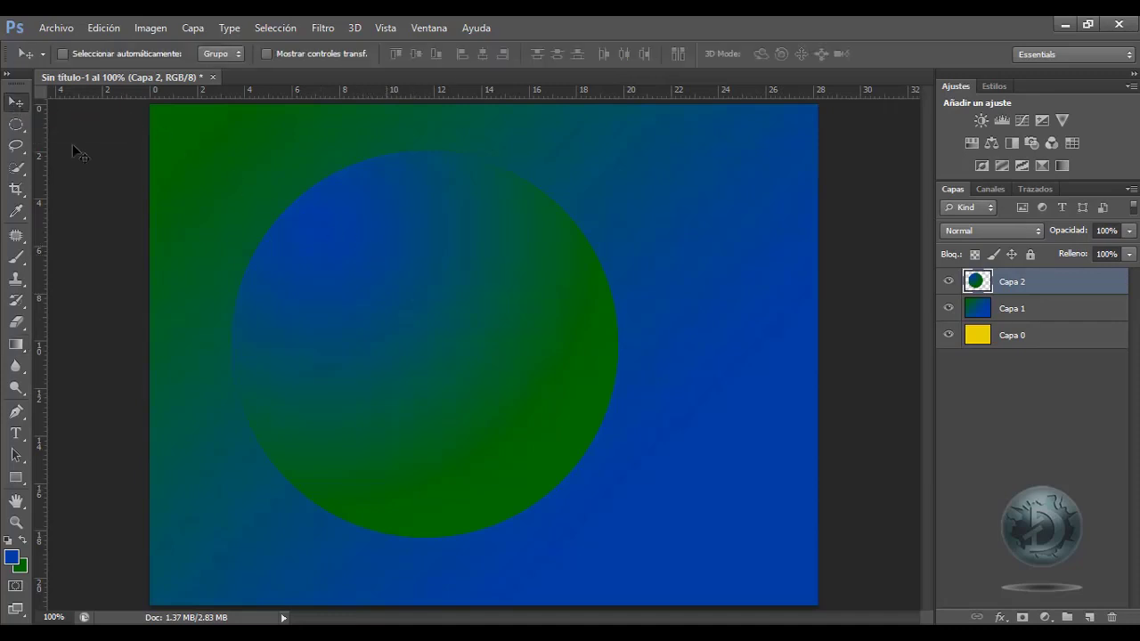
left_click_drag(544, 378, 594, 379)
key("ctrl+t")
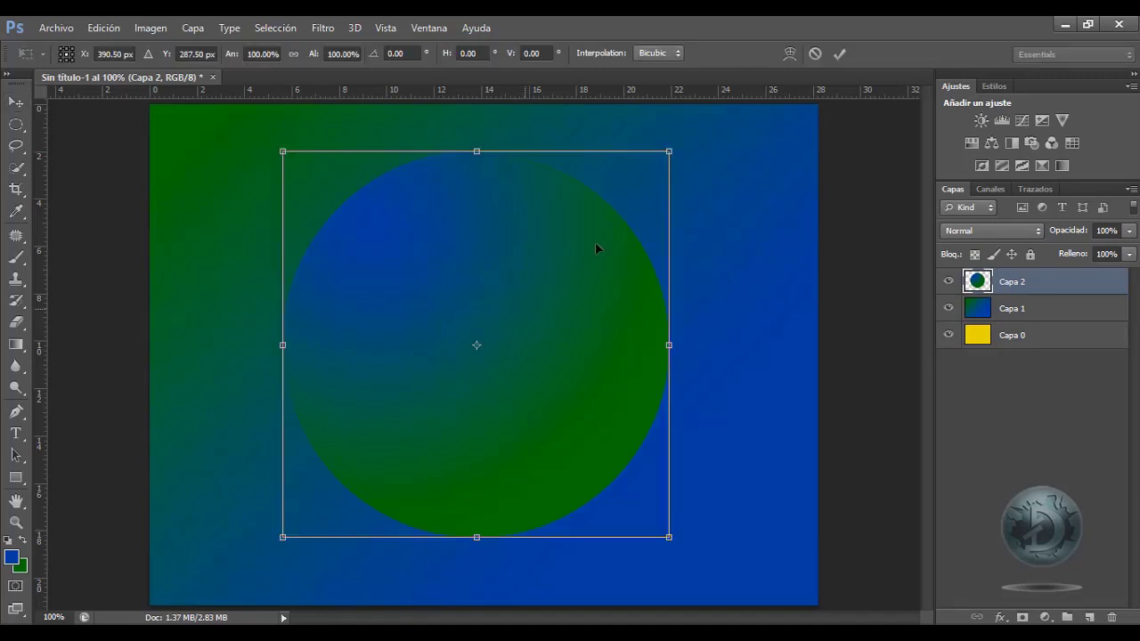
left_click_drag(664, 164, 395, 434)
left_click_drag(362, 479, 745, 187)
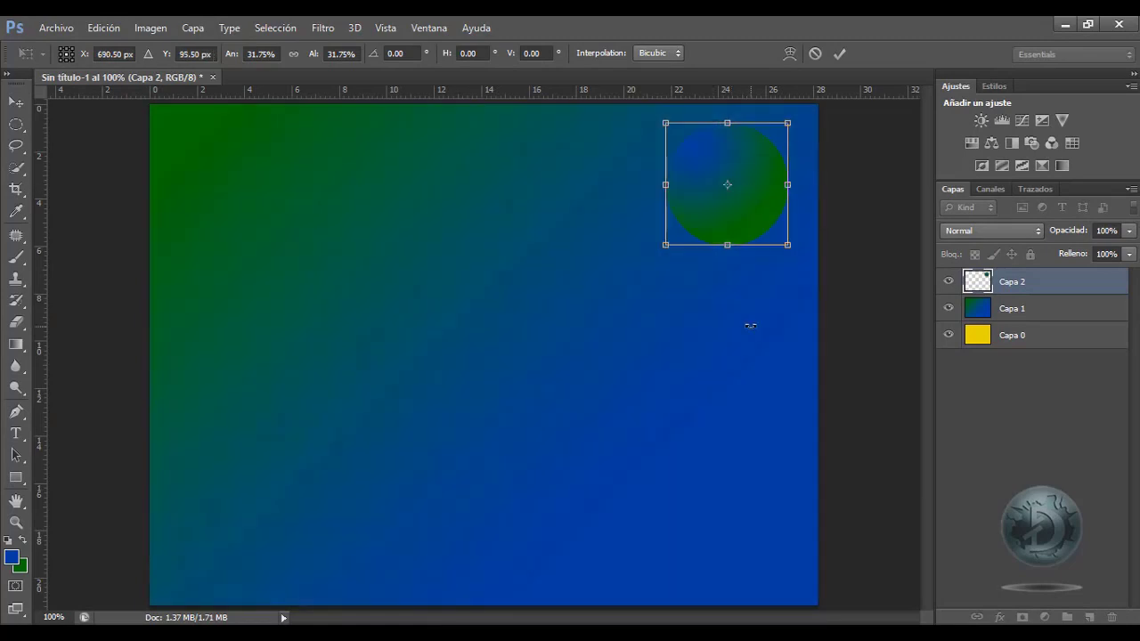
key("Return")
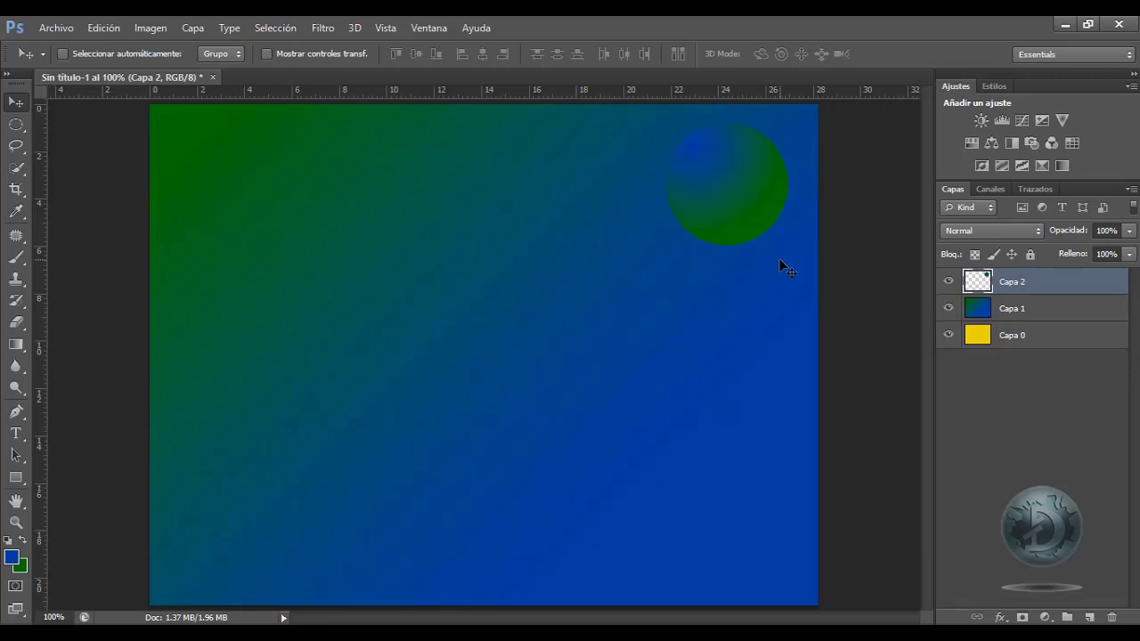
Duplicate the circle layer twice, moving each copy straight down to form a vertical column of three circles.
key("ctrl+j")
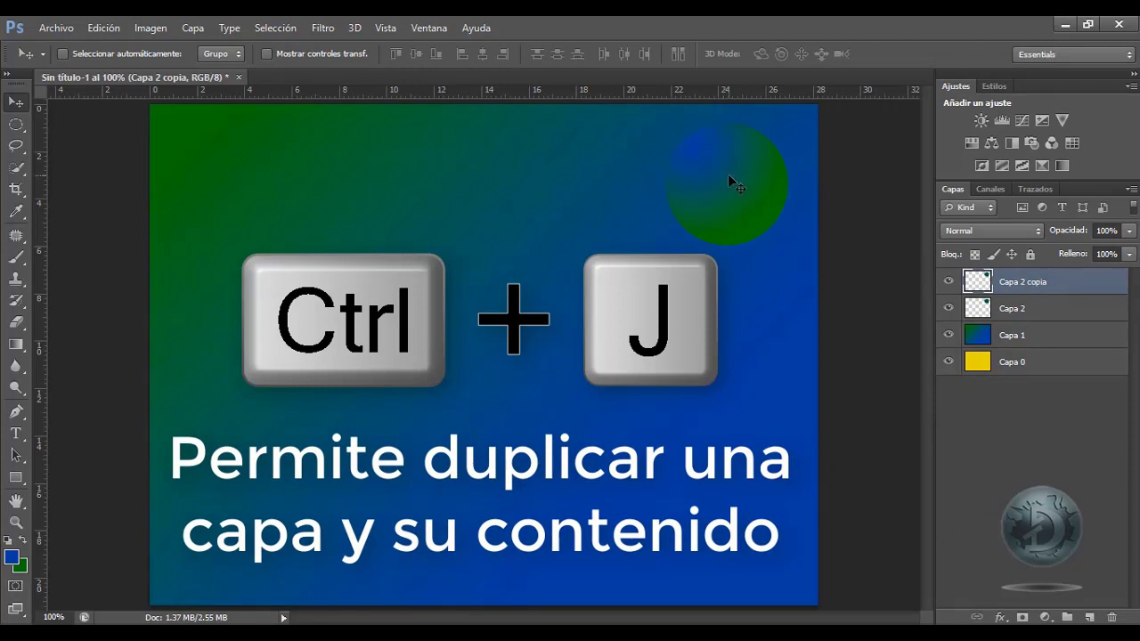
left_click_drag(727, 175, 751, 317)
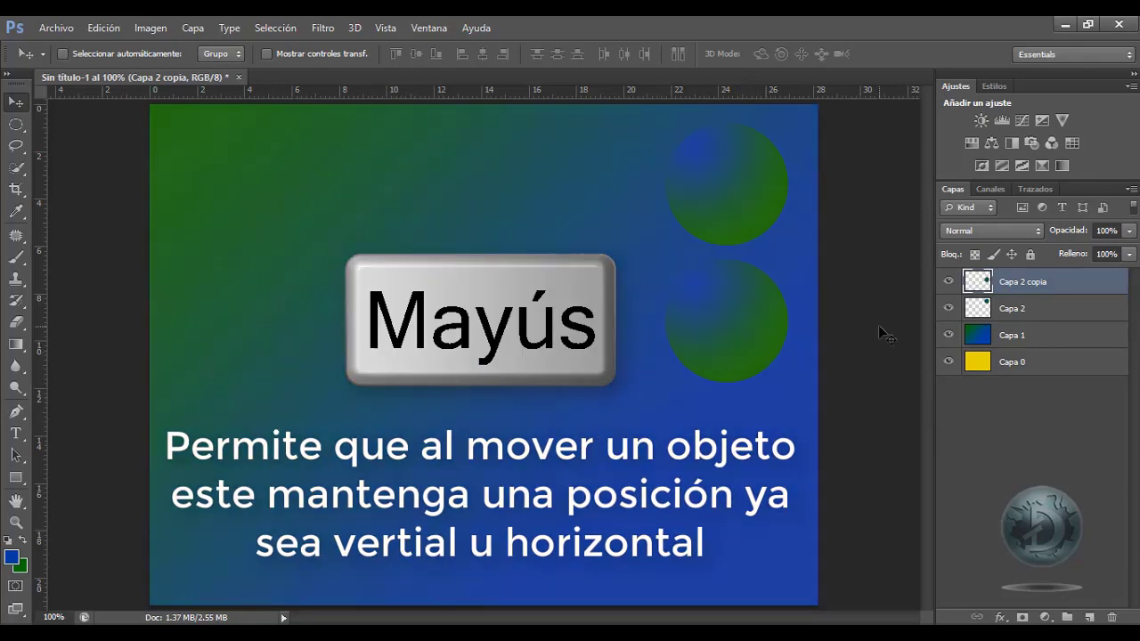
key("ctrl+j")
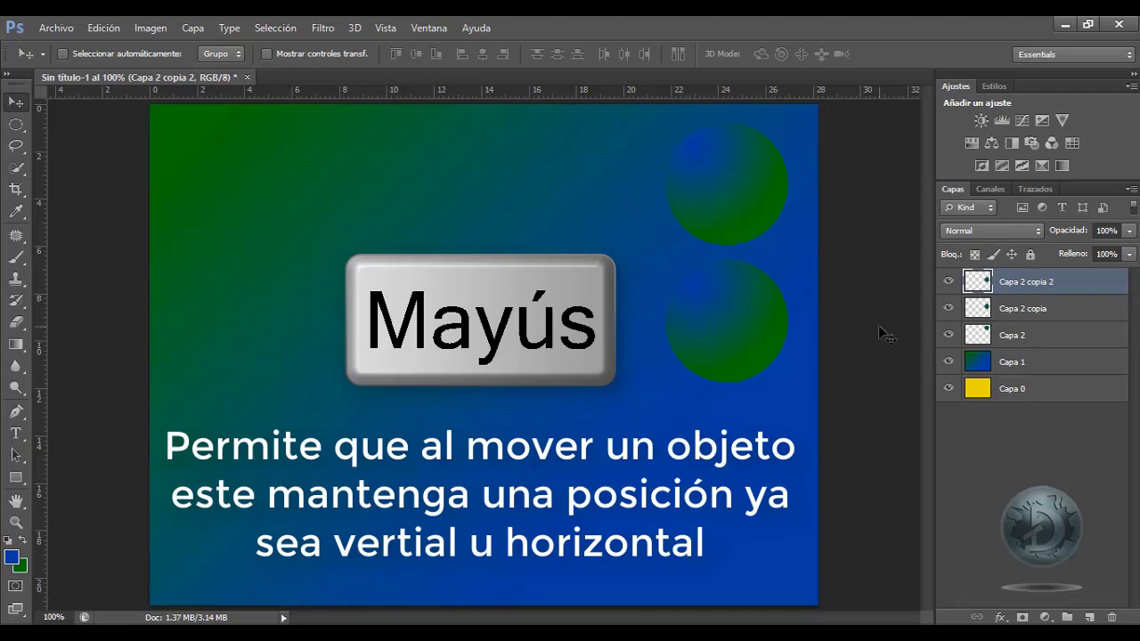
left_click_drag(737, 326, 751, 458)
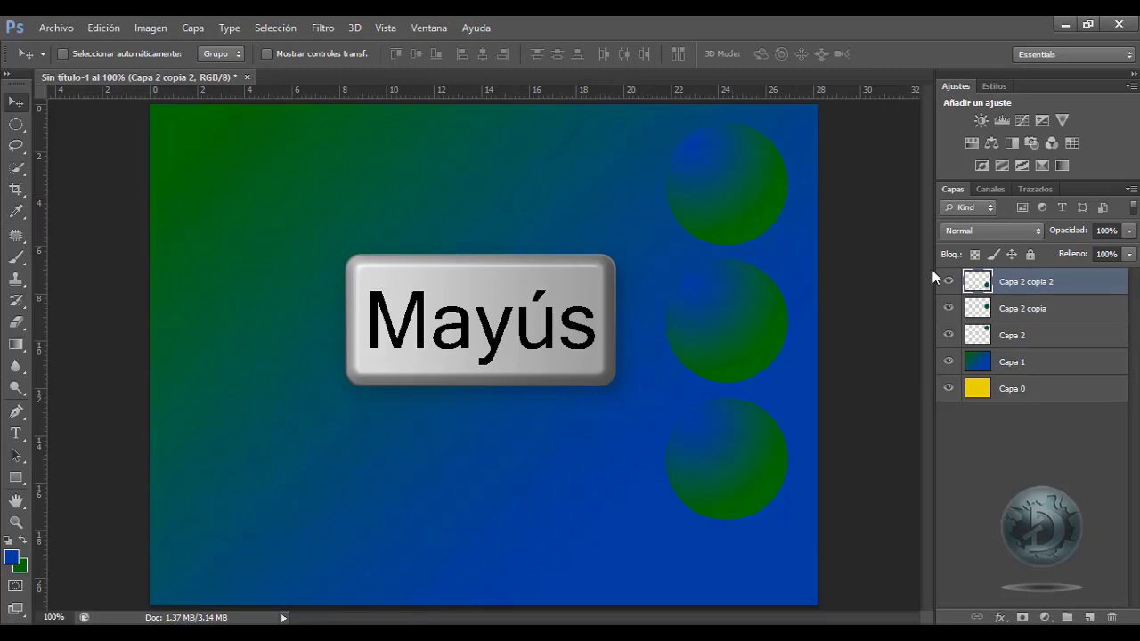
Duplicate the three circle layers together and move the copies horizontally left to form a second column.
left_click(1037, 336)
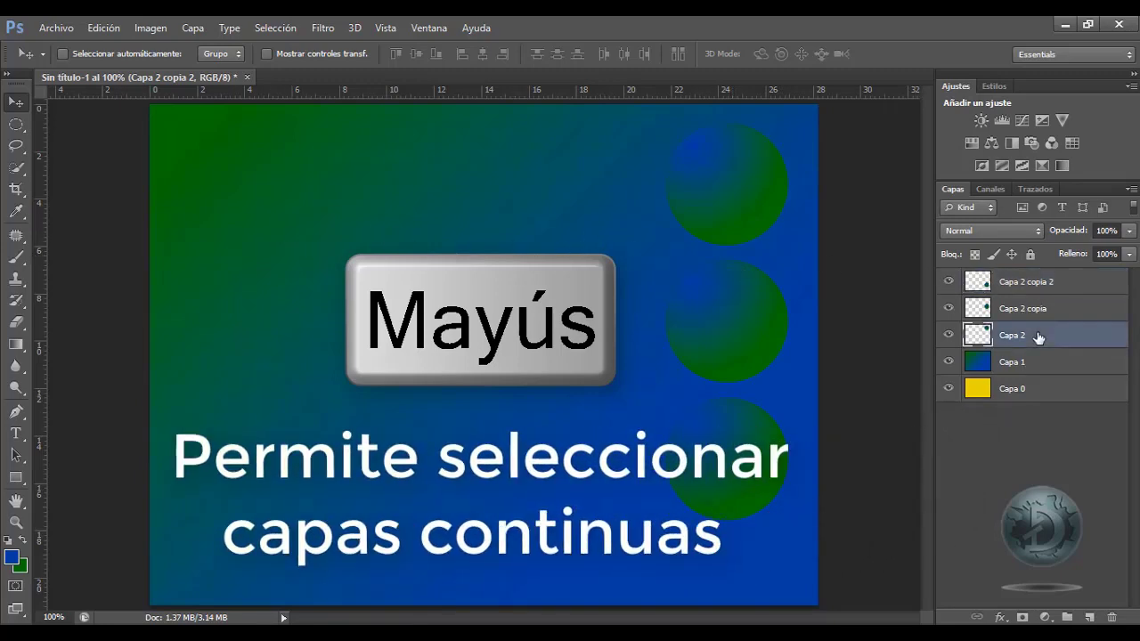
left_click(1039, 283)
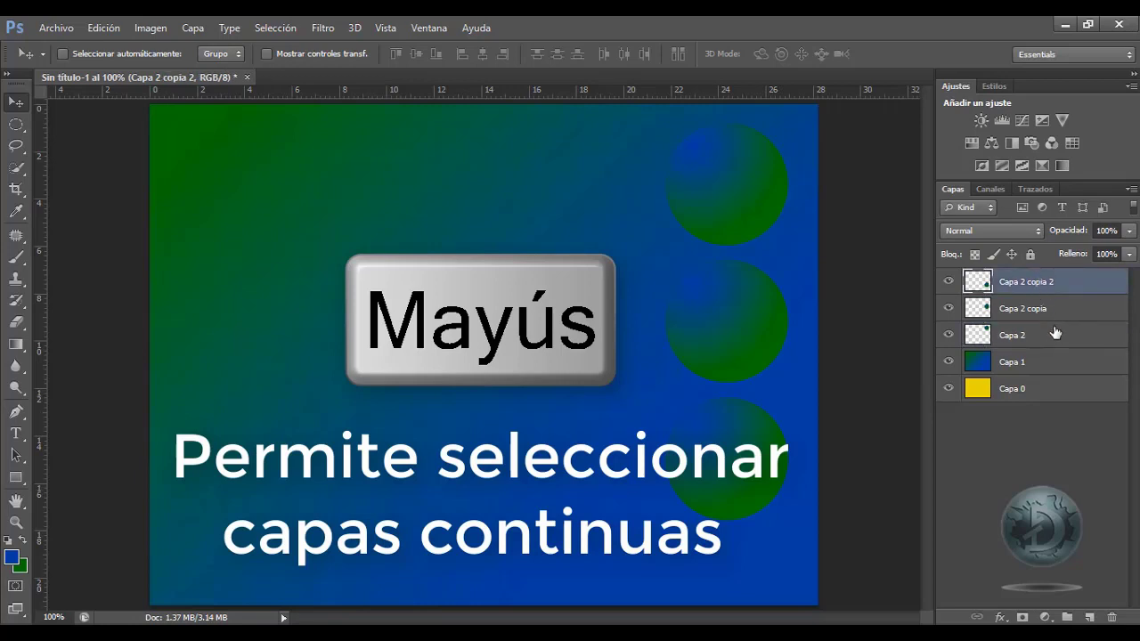
left_click(1056, 336, "shift")
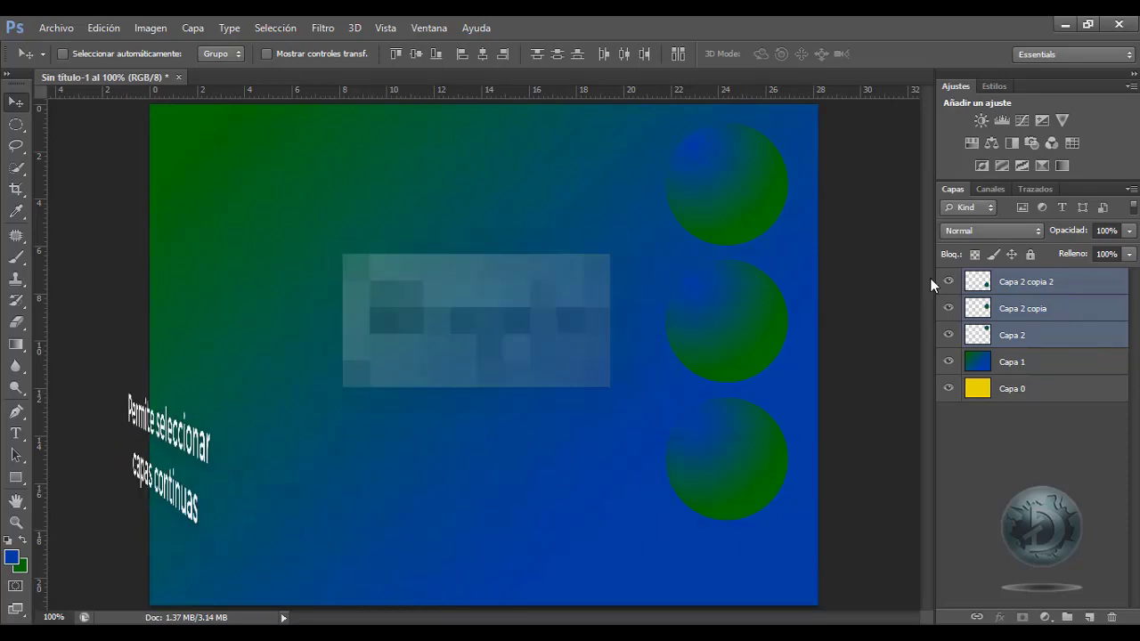
key("ctrl+j")
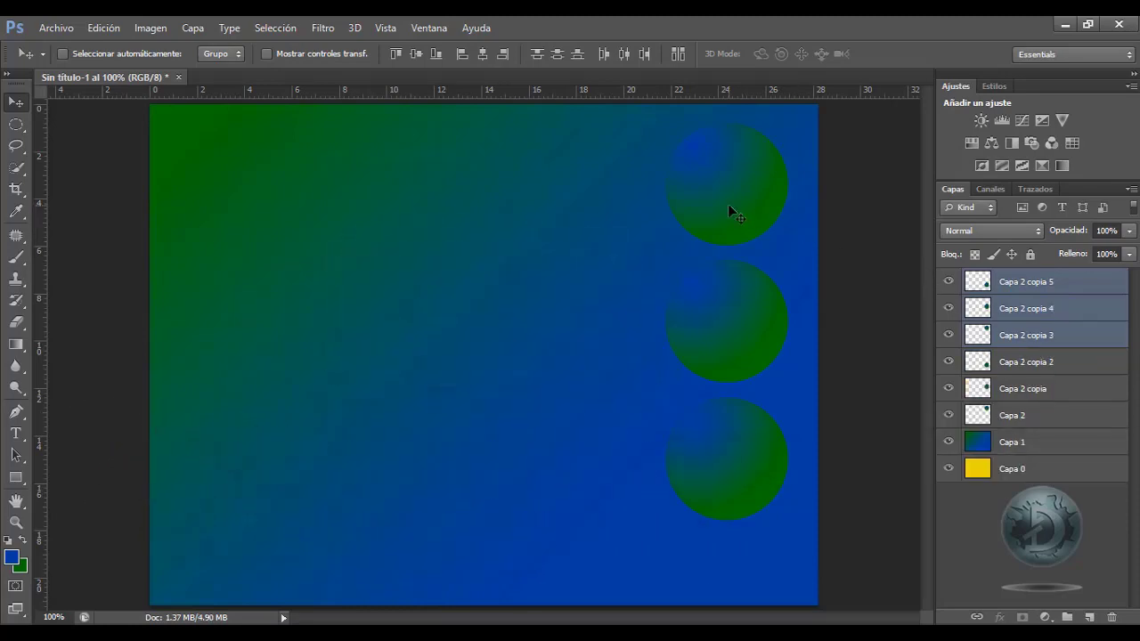
left_click_drag(729, 212, 590, 211)
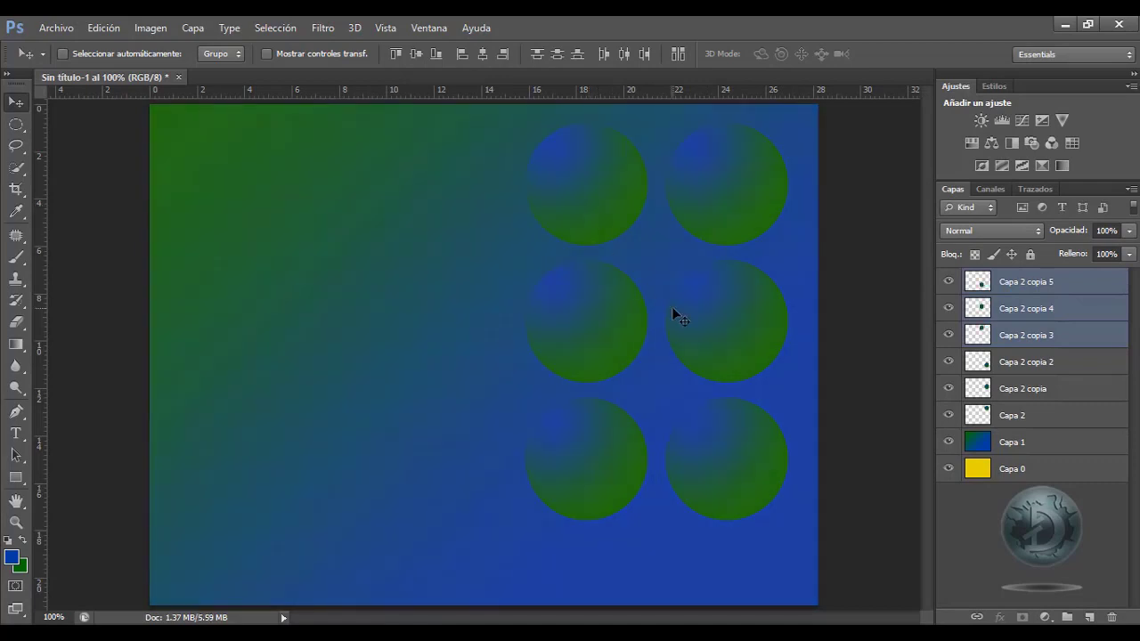
Select the non-adjacent layers Capa 2 copia 5, Capa 2 copia 3 and Capa 2 copia together and delete them.
left_click(1055, 290)
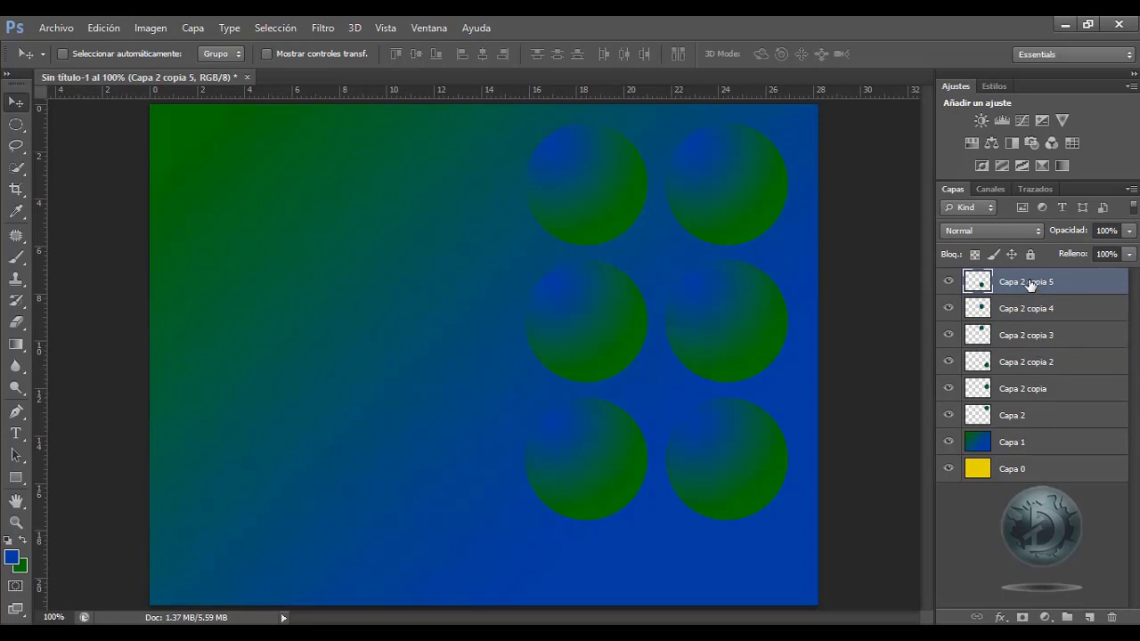
left_click(1041, 336)
left_click(1043, 393)
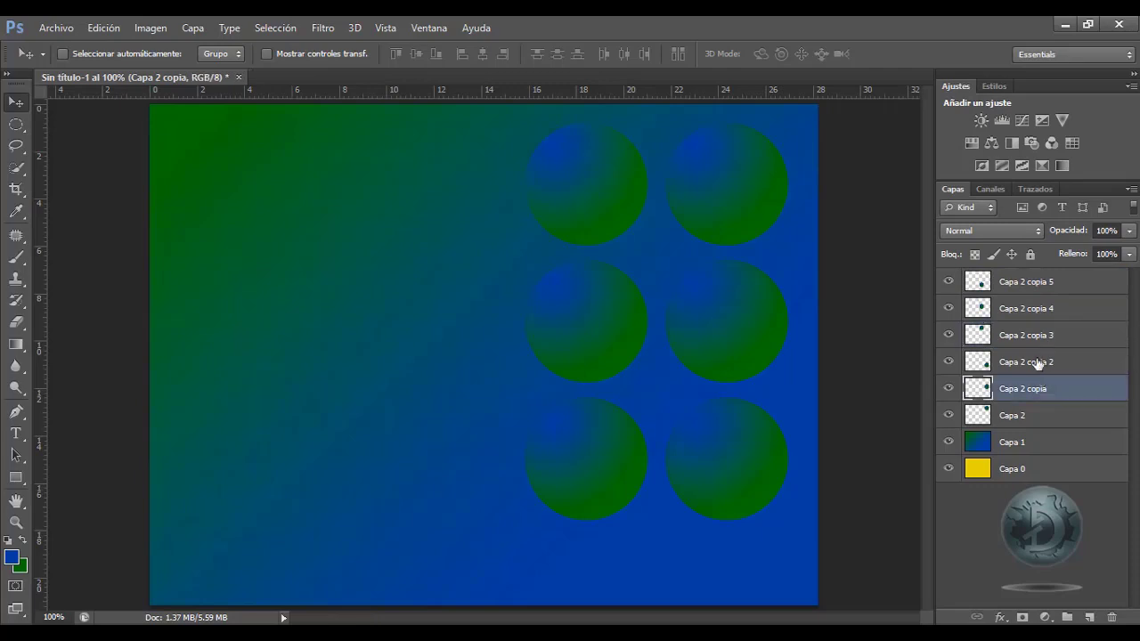
left_click(1011, 283)
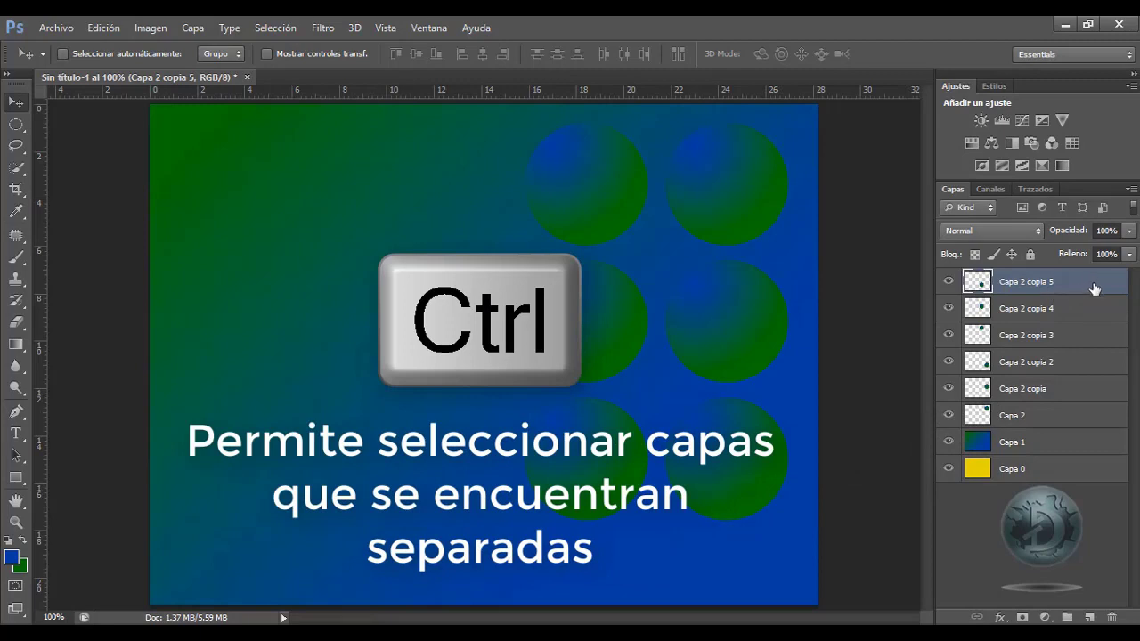
left_click(1057, 337, "ctrl")
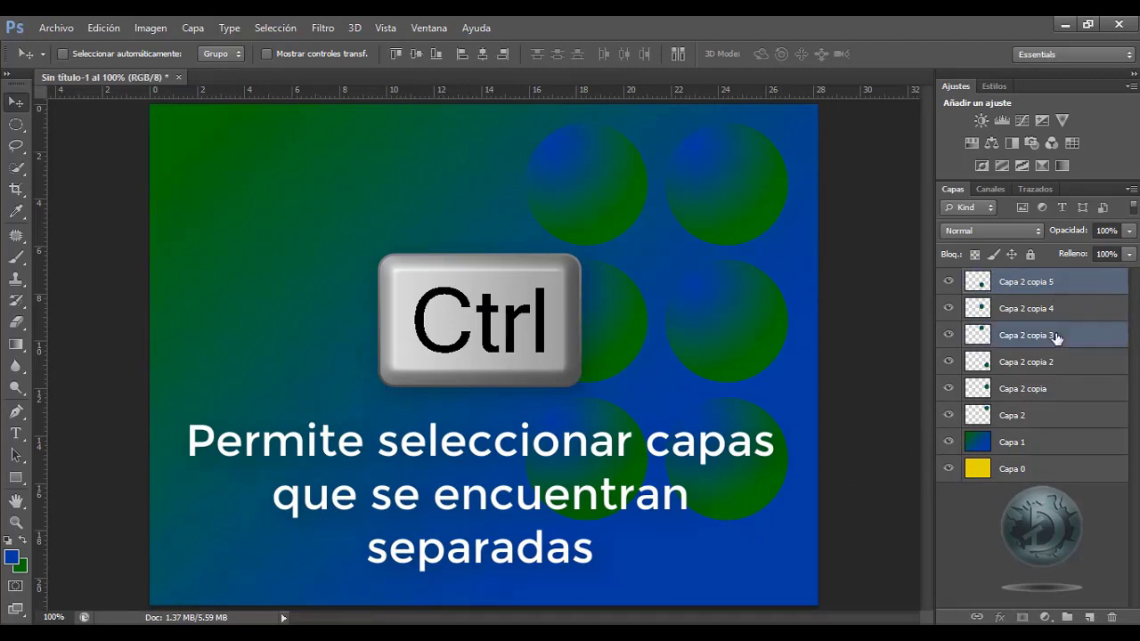
left_click(1055, 392, "ctrl")
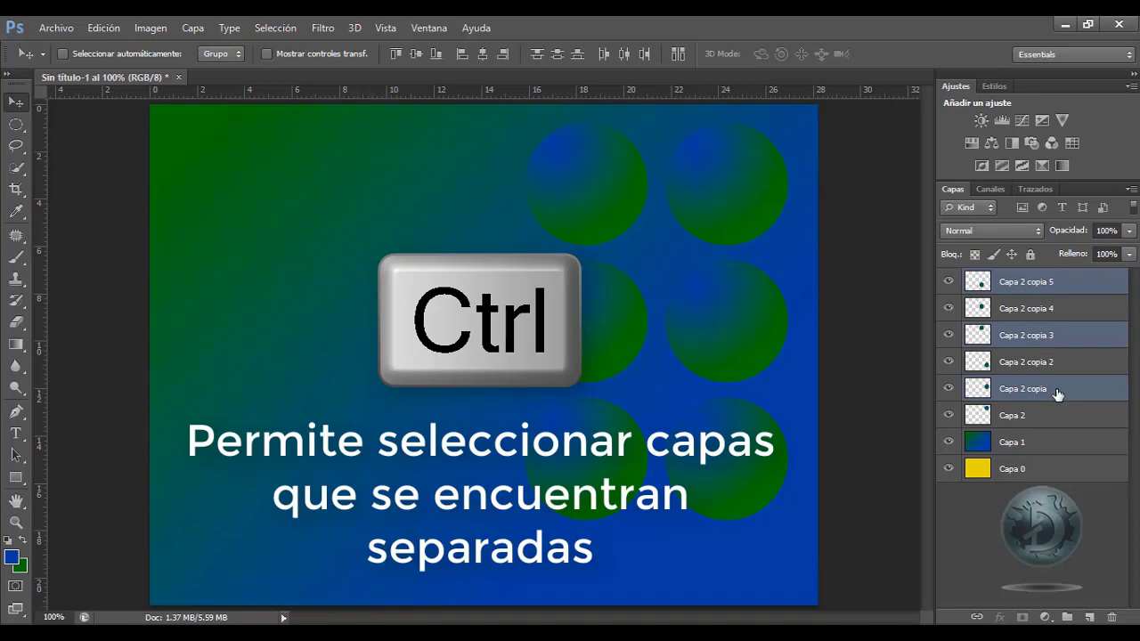
key("Delete")
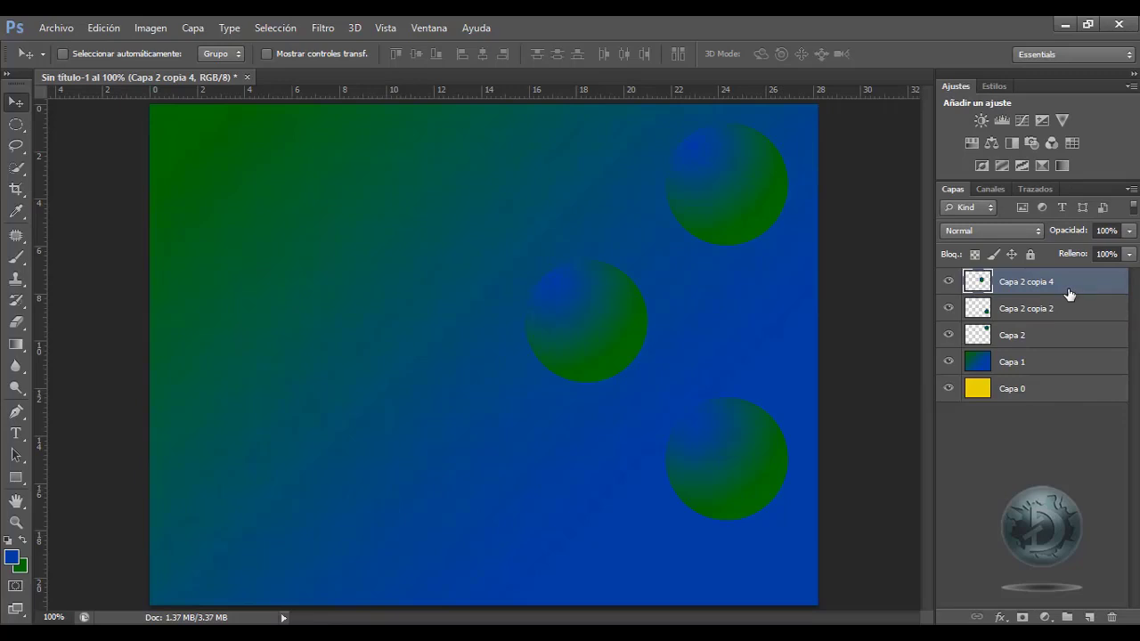
Add a new layer with the default settings and make a perfectly square marquee selection in the canvas's upper-left area.
key("ctrl+shift+n")
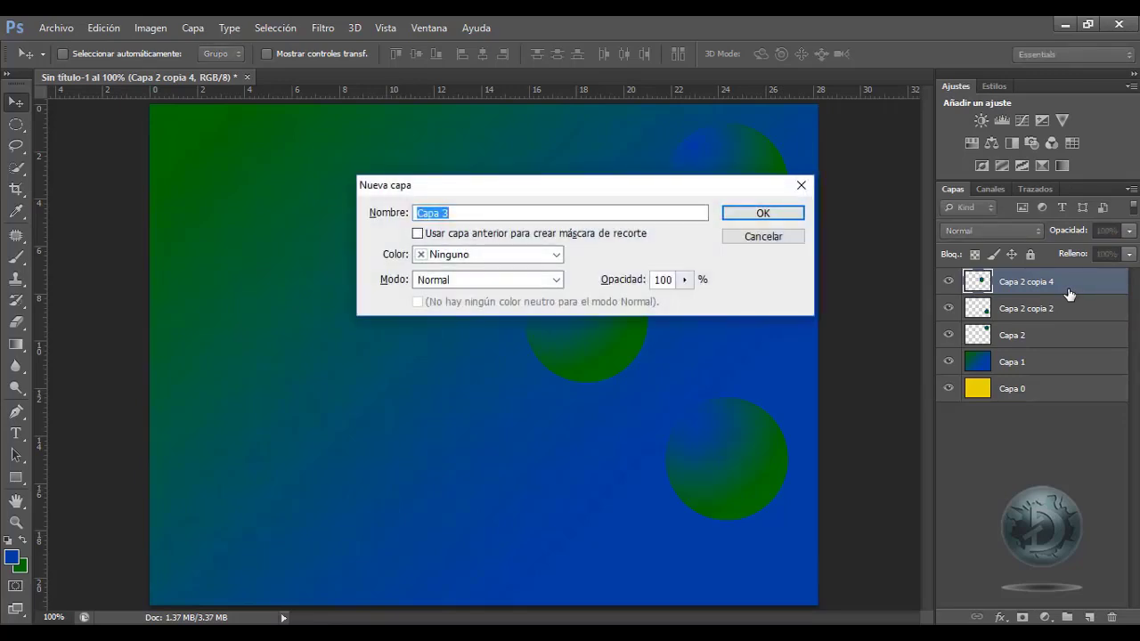
left_click(777, 211)
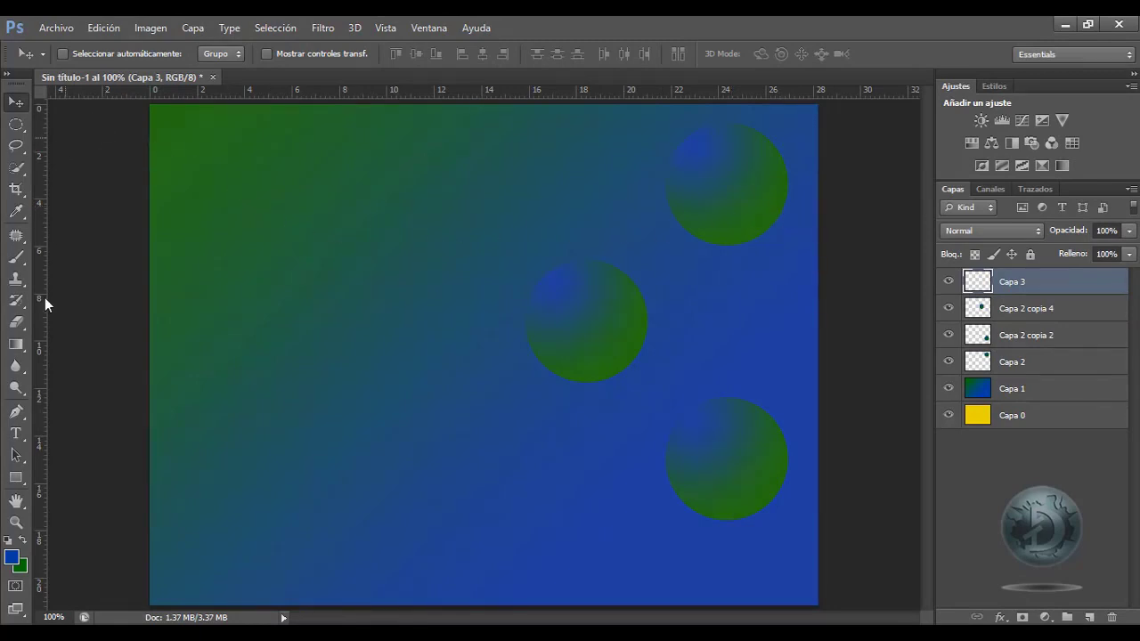
left_click_drag(17, 124, 99, 126)
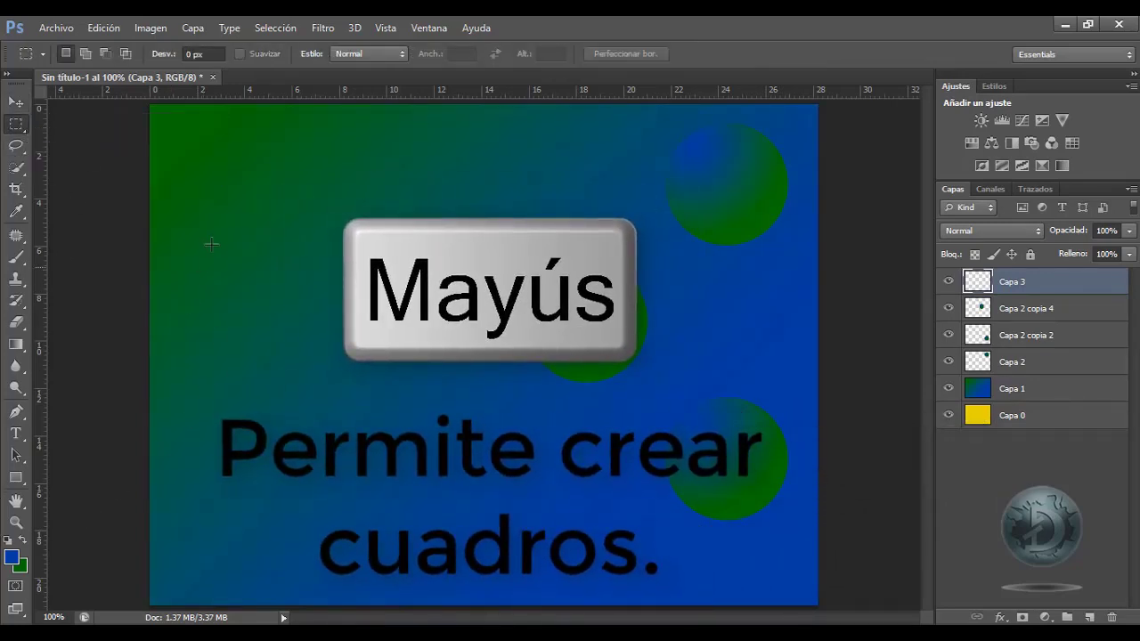
left_click_drag(219, 172, 400, 394)
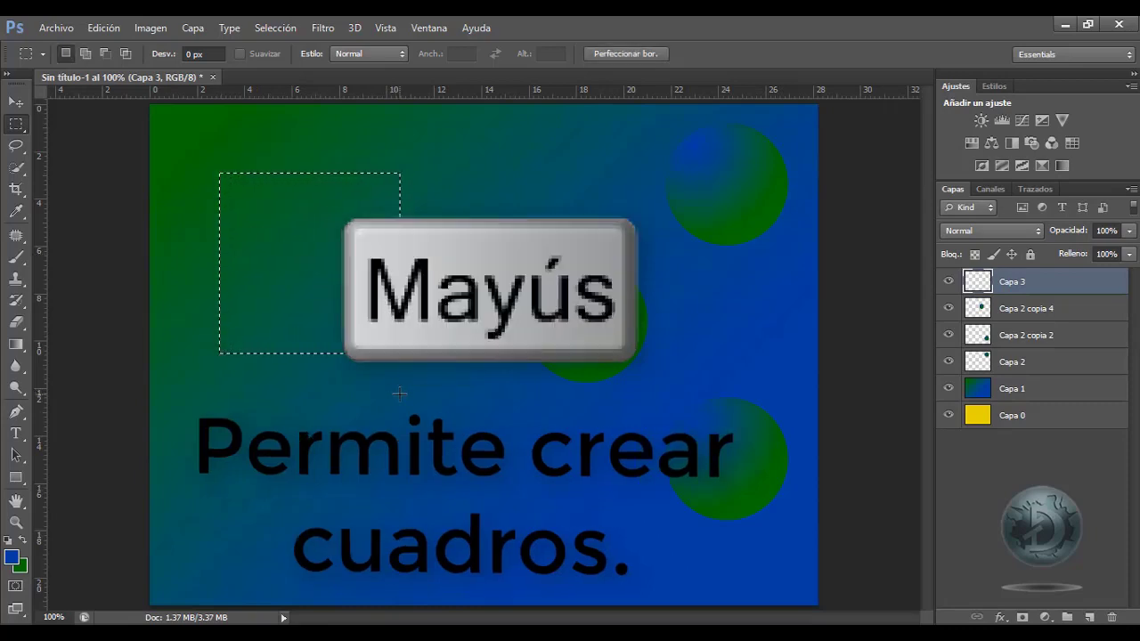
Set the foreground colour to dark blue 0d2060, keeping the square selection active.
left_click(11, 557)
left_click(479, 354)
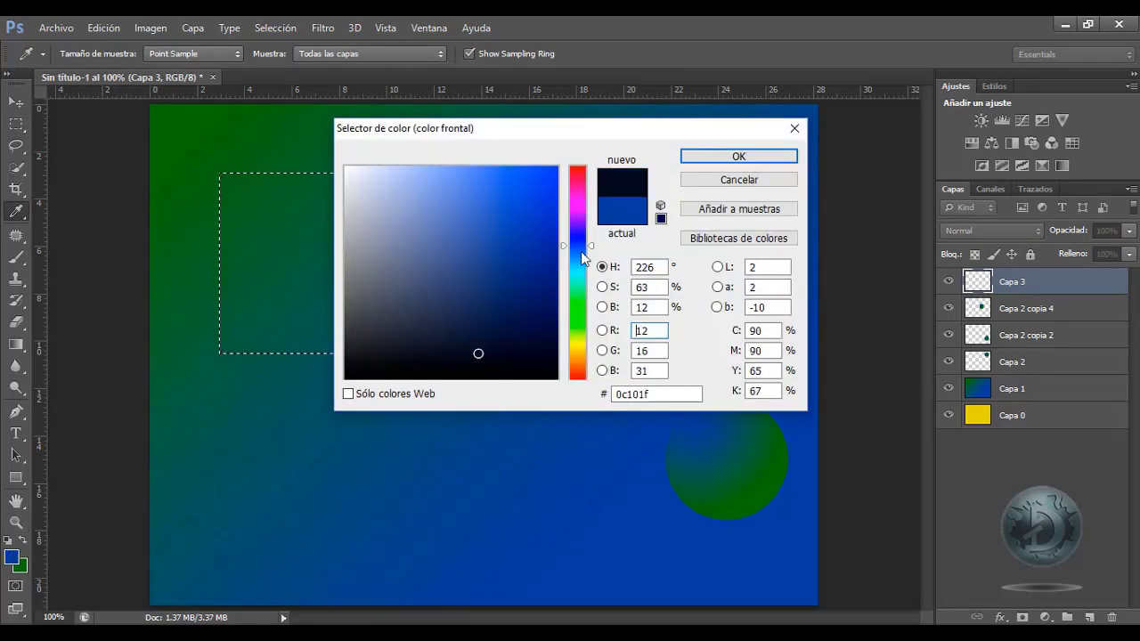
left_click(529, 299)
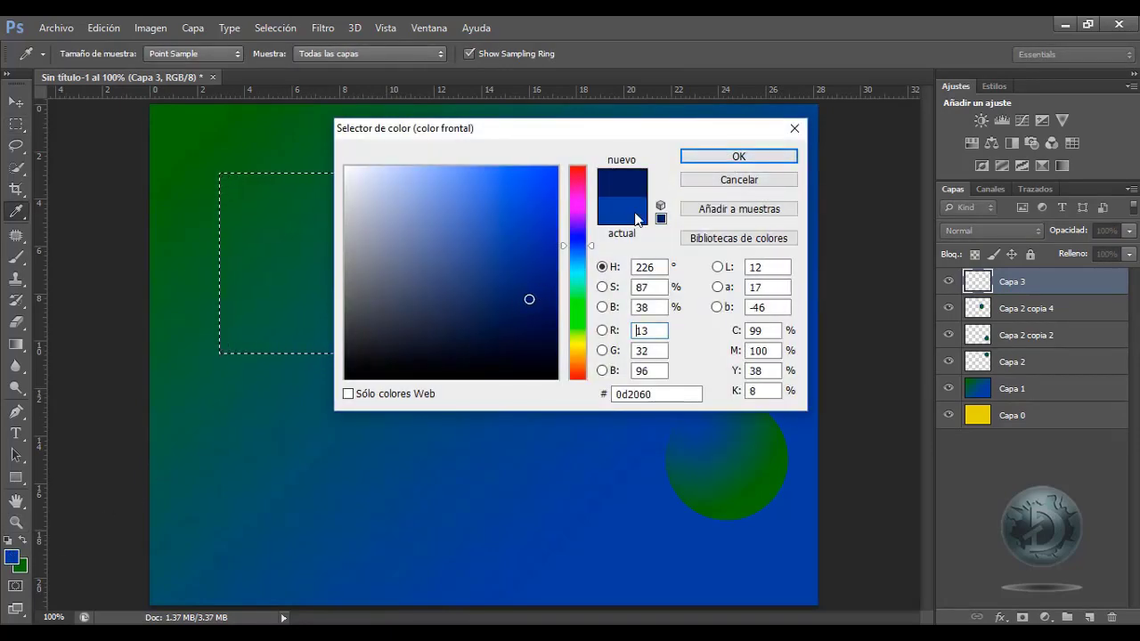
left_click(704, 156)
key("m")
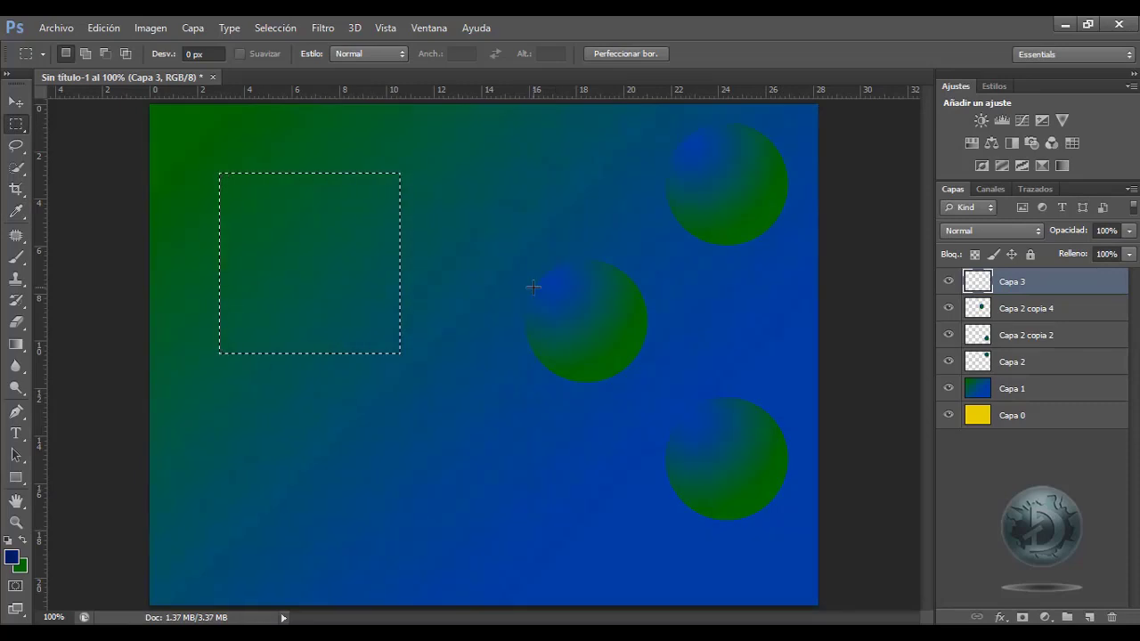
Fill the square selection with the foreground colour, deselect it, and move the square slightly up and to the right.
key("alt+BackSpace")
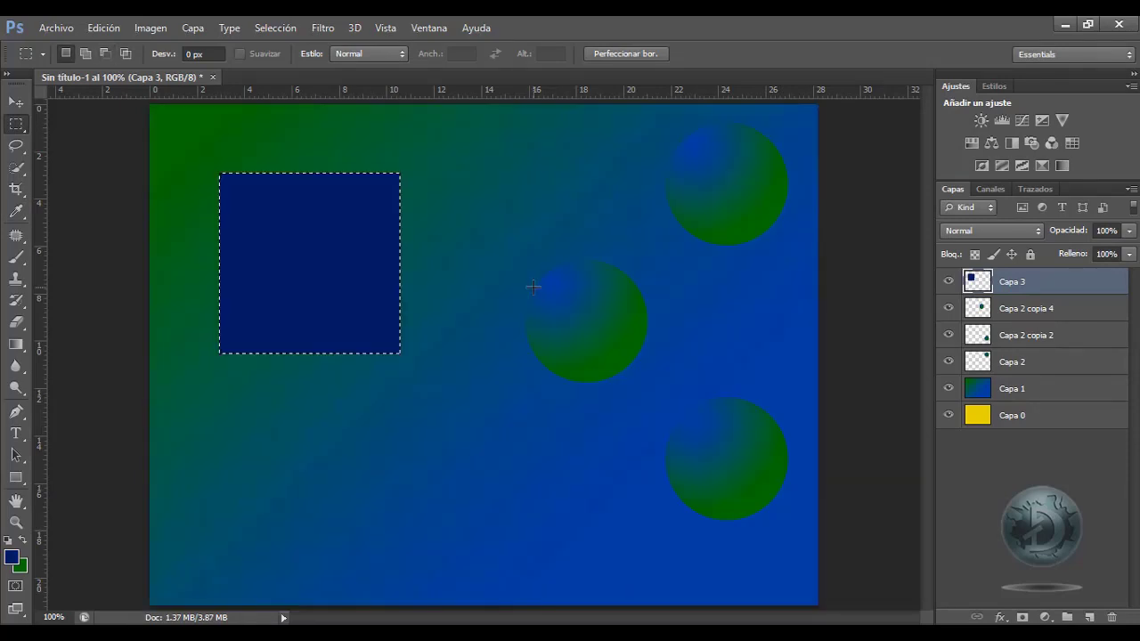
key("ctrl+d")
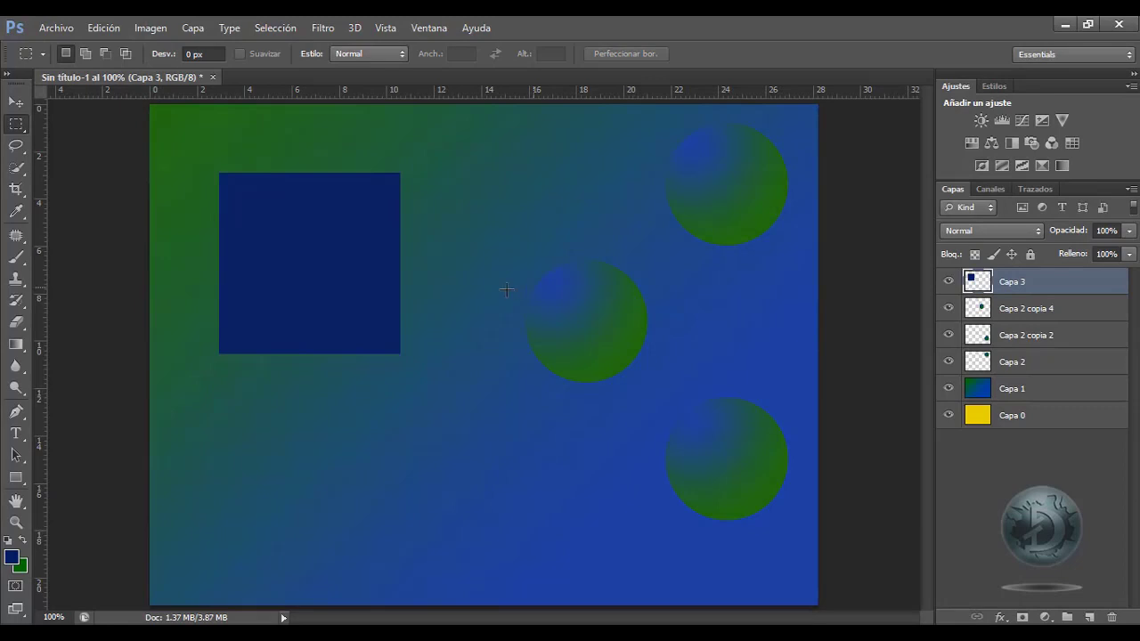
left_click(16, 102)
left_click_drag(300, 255, 304, 225)
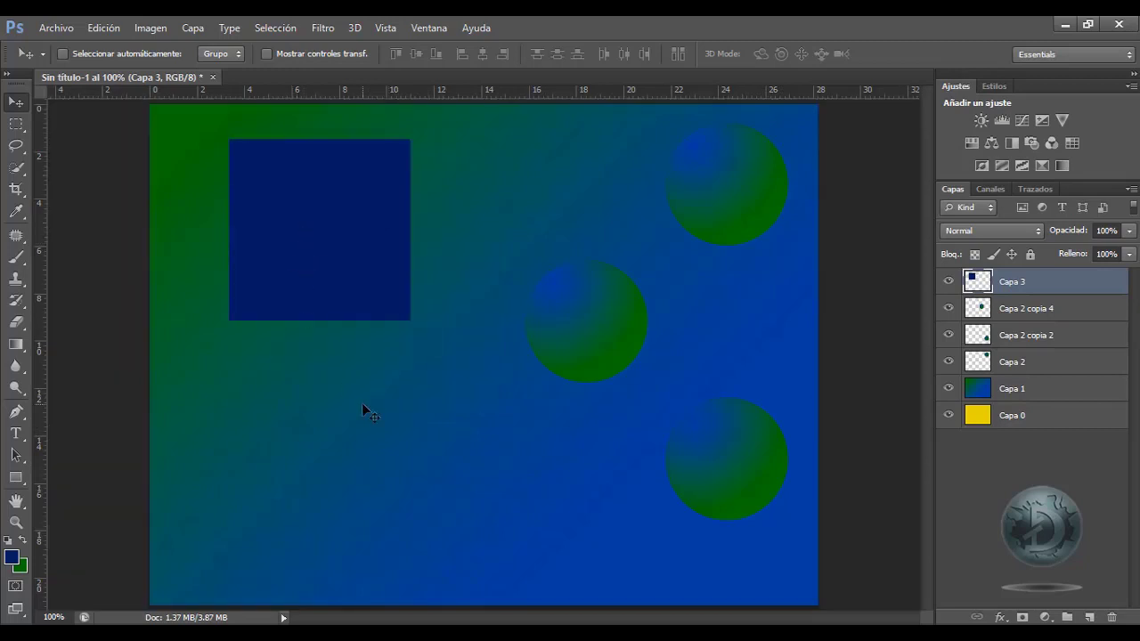
Rename the layer Capa 2 copia 4 as A and the layer Capa 2 copia 2 as B.
left_click(1015, 335)
left_click(1026, 309)
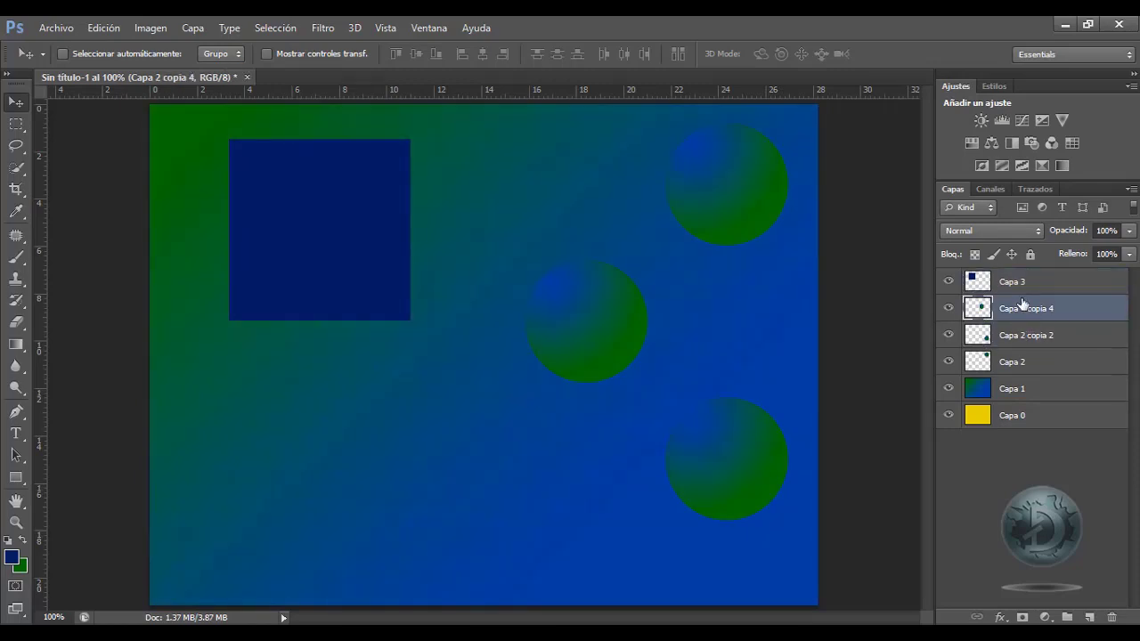
double_click(1021, 308)
type("a")
key("Return")
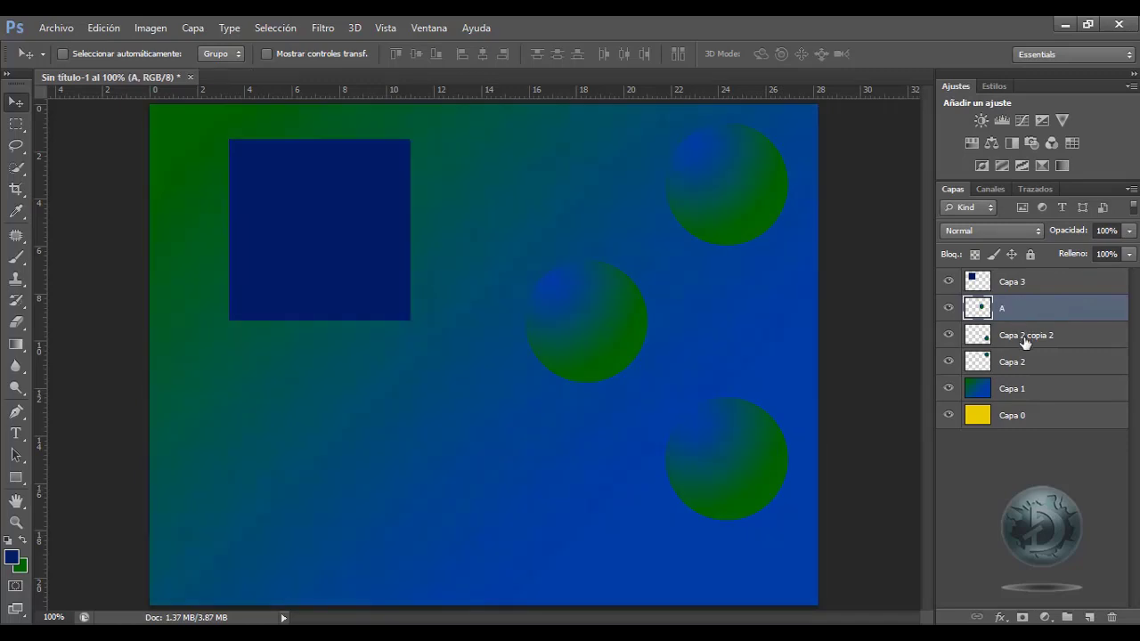
left_click(1024, 337)
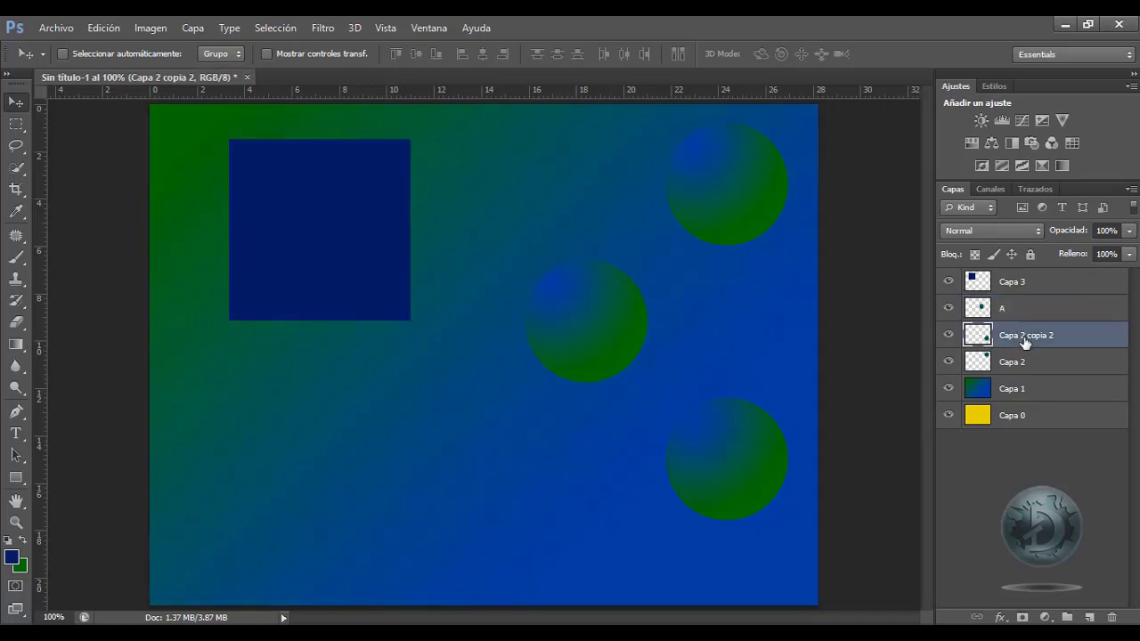
double_click(1025, 338)
type("B")
key("Return")
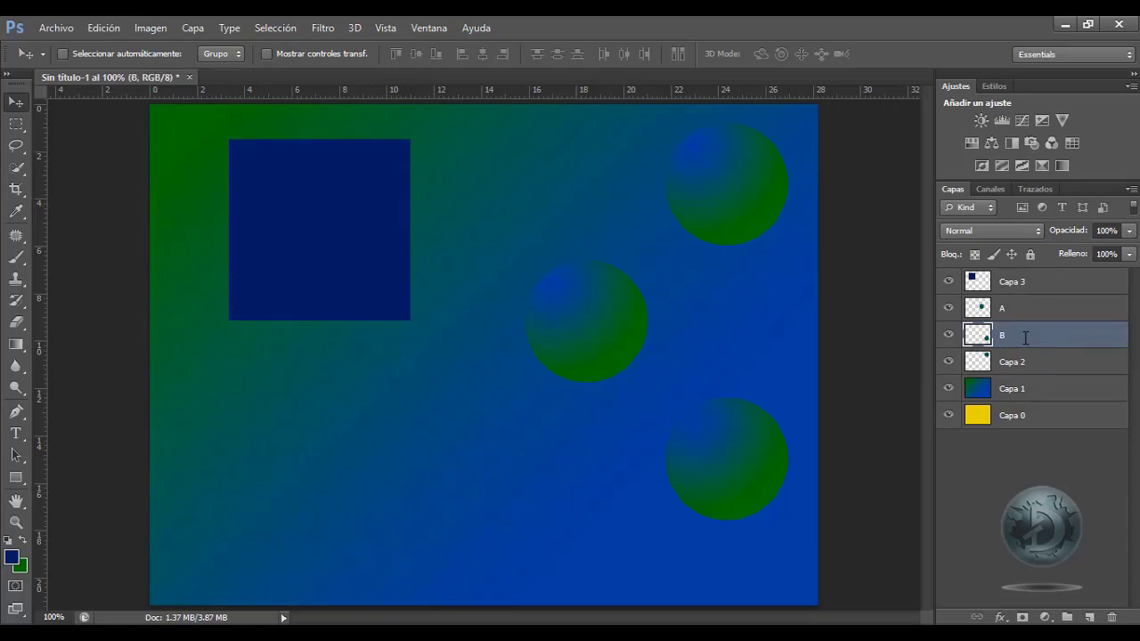
Insert an empty layer directly beneath layer A and paint a broad dark-blue stroke on it with the soft 380 px brush.
left_click(1033, 312)
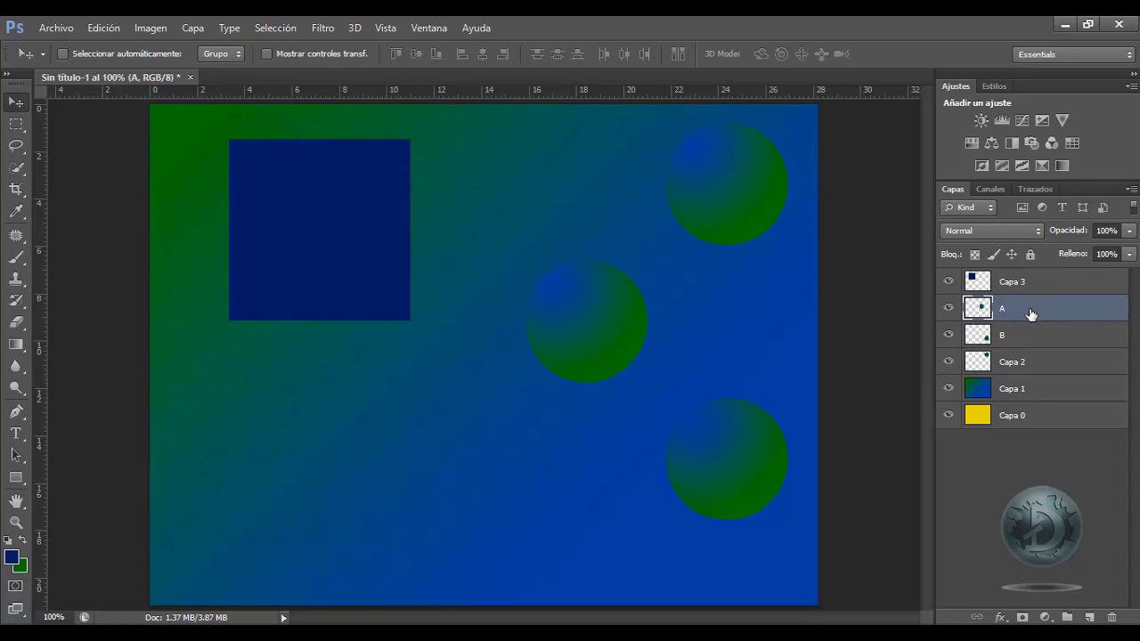
left_click(1039, 337)
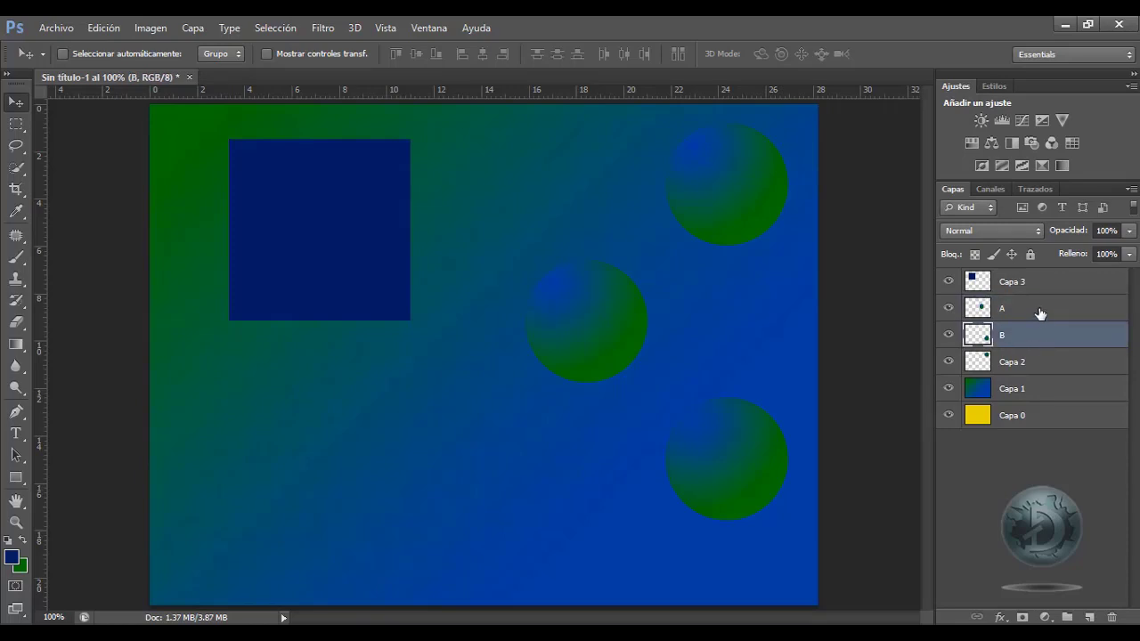
left_click(1039, 314)
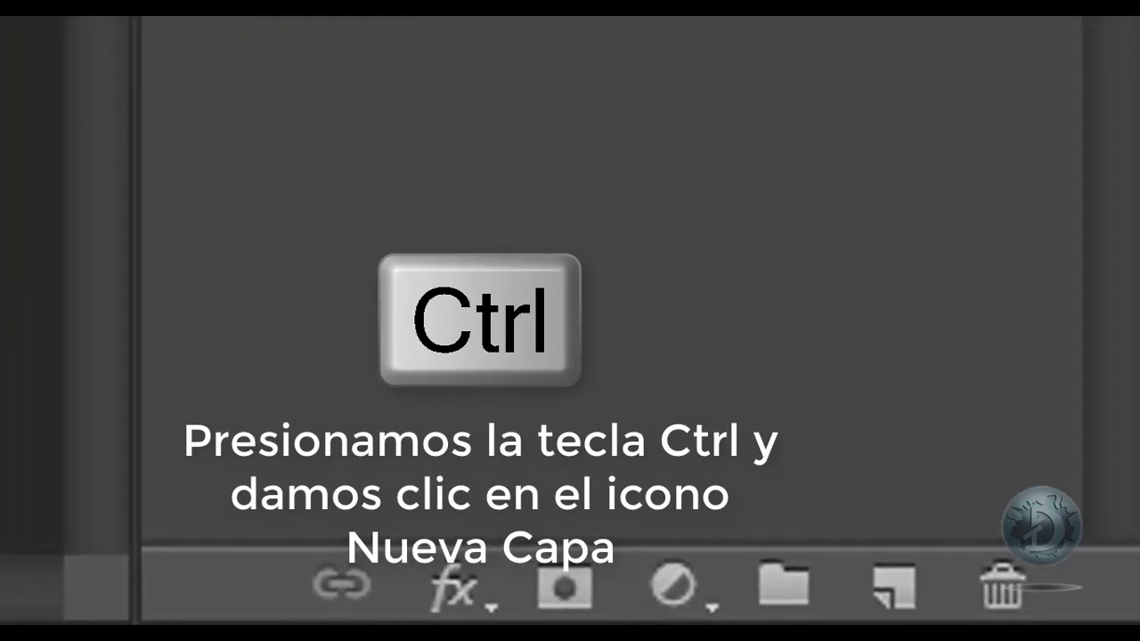
left_click(883, 583, "ctrl")
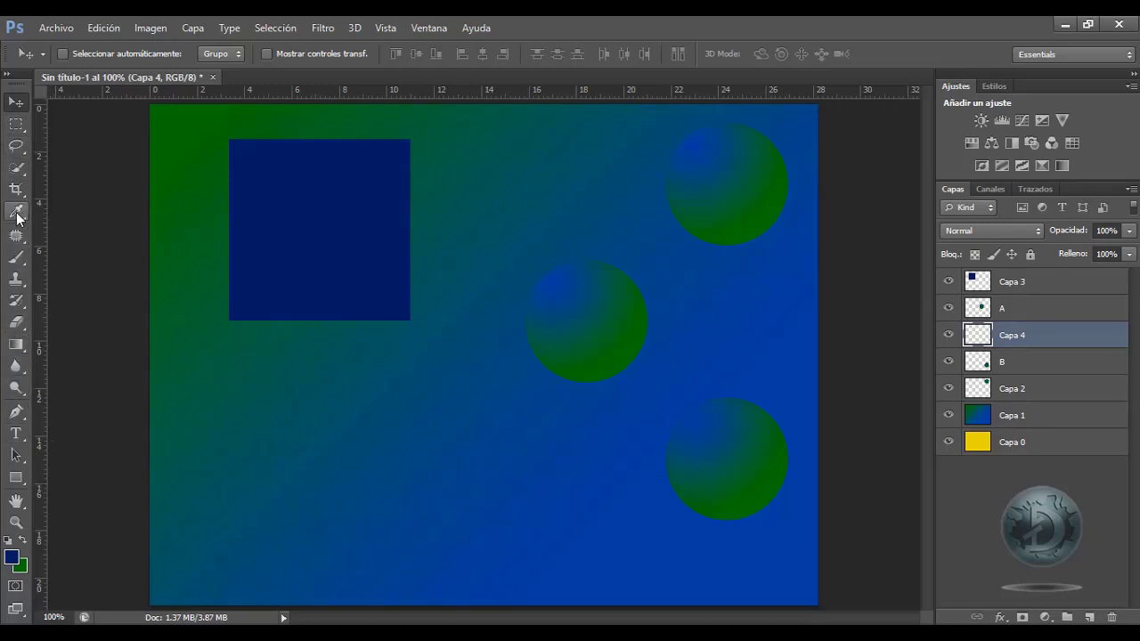
left_click(18, 258)
mouse_move(231, 499)
left_mouse_down()
mouse_move(293, 418)
mouse_move(426, 514)
mouse_move(461, 491)
mouse_move(326, 473)
mouse_move(532, 321)
mouse_move(629, 346)
left_mouse_up()
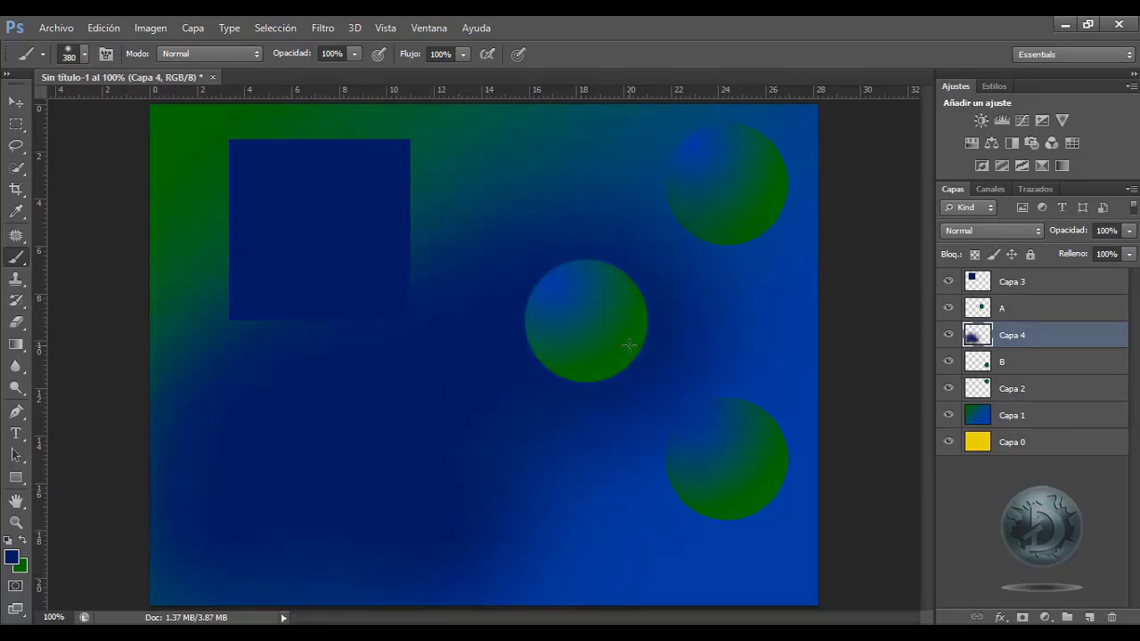
Choose the hard round brush tip with 100% hardness and set its size to 76 px.
left_click(84, 55)
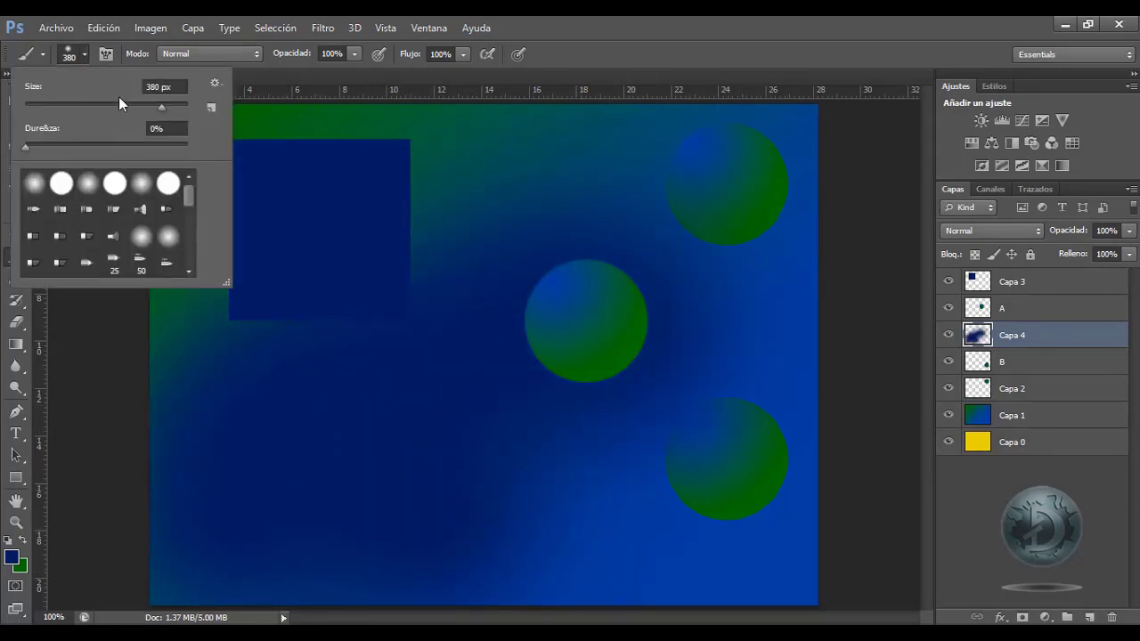
left_click(61, 182)
left_click(86, 104)
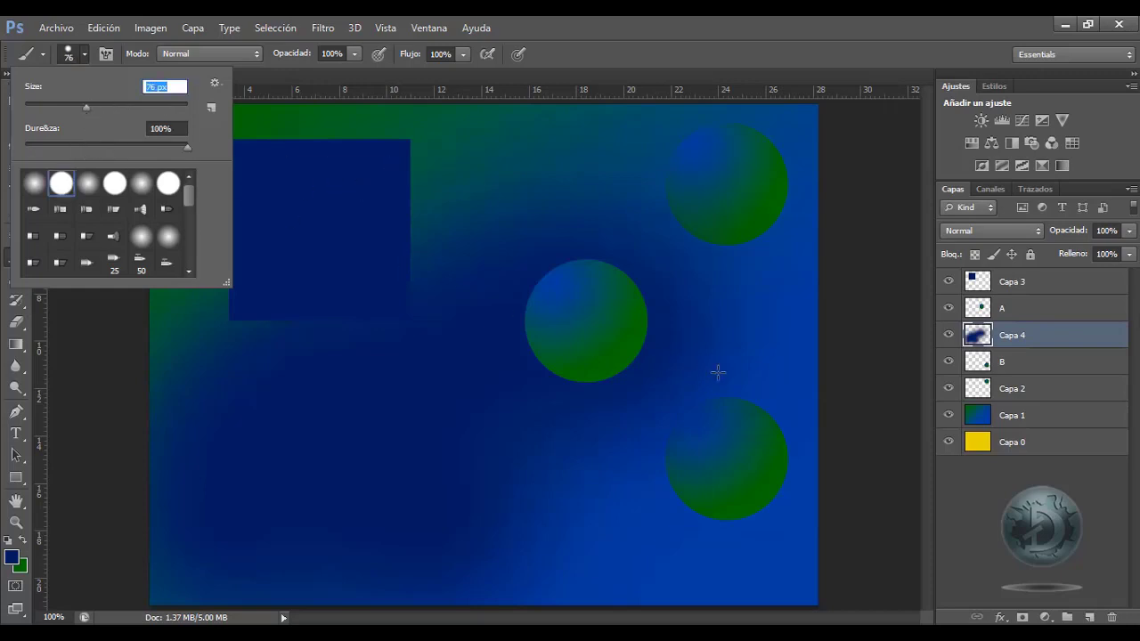
Change the foreground colour to bright pink d5159d.
left_click(12, 558)
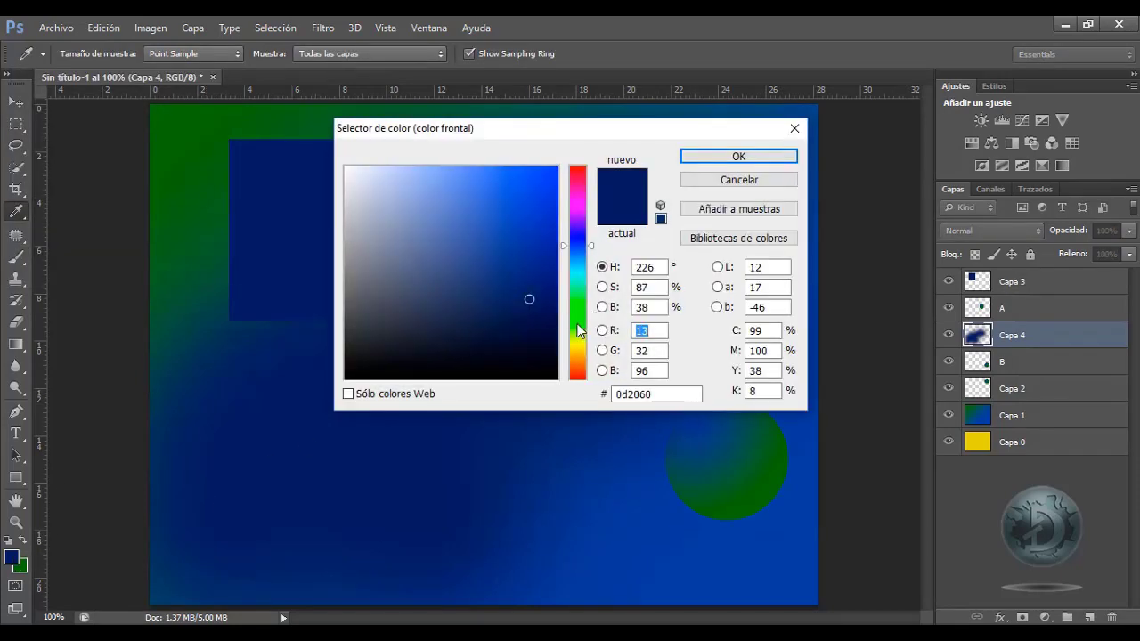
left_click(579, 332)
left_click(585, 194)
left_click(536, 201)
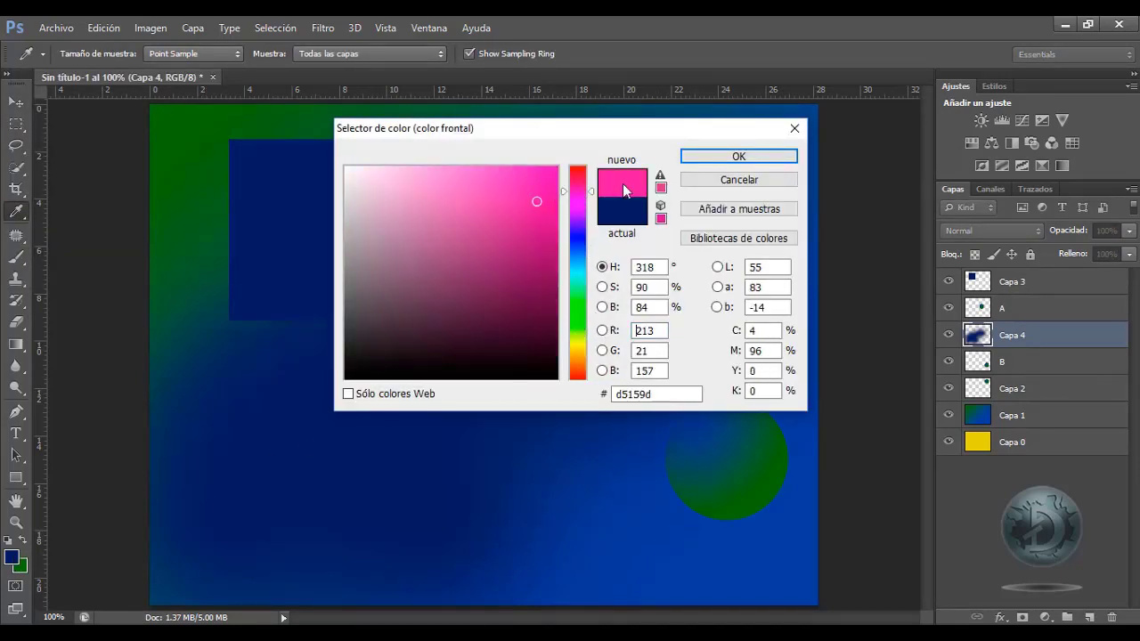
left_click(739, 156)
Paint a winding pink stroke and a dab on Capa 4, passing behind the square, and compare its stacking with Capa 3.
left_click_drag(684, 261, 613, 207)
mouse_move(543, 234)
left_mouse_down()
mouse_move(492, 328)
mouse_move(412, 425)
mouse_move(272, 345)
mouse_move(267, 214)
left_mouse_up()
left_click(364, 326)
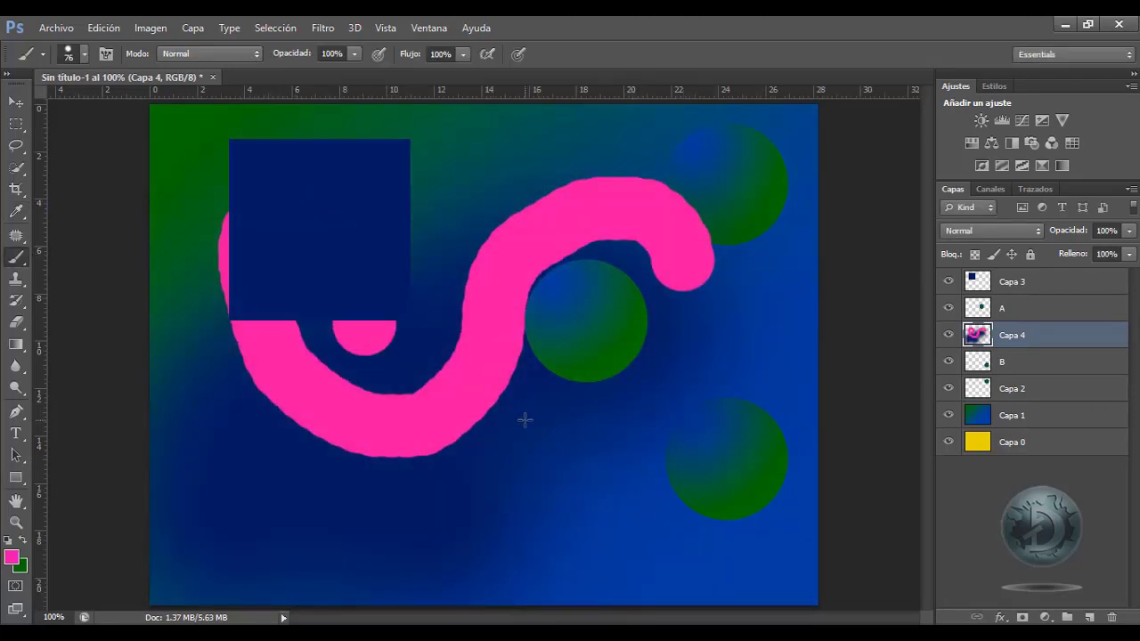
left_click(1042, 287)
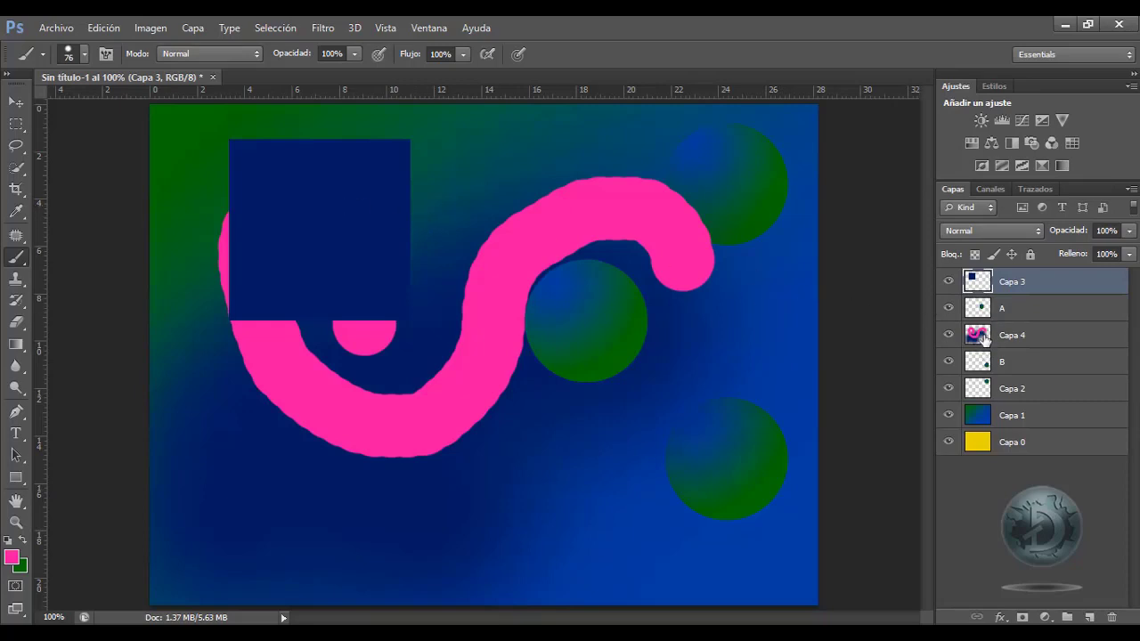
left_click(1043, 343)
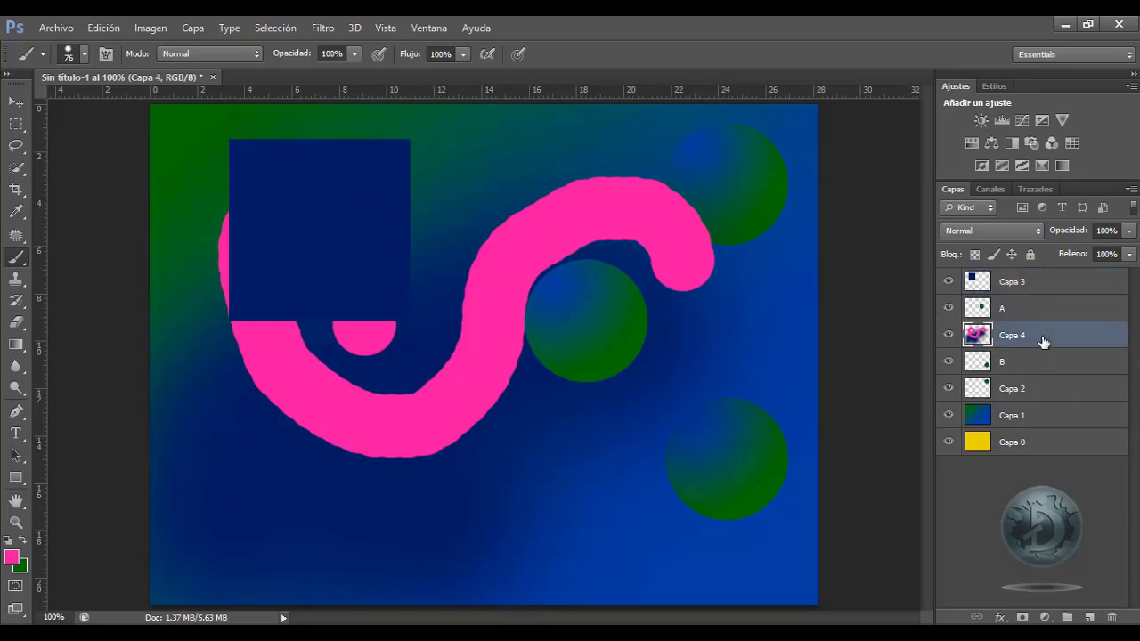
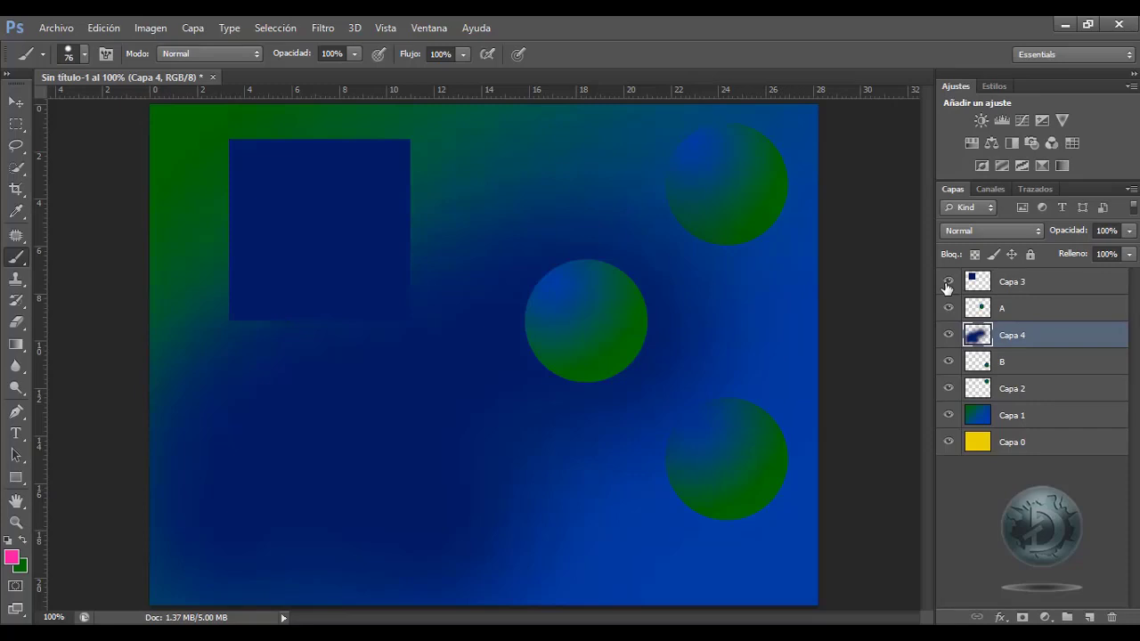
Restore the undone pink brush strokes on Capa 4 and undo them again.
key("ctrl+z")
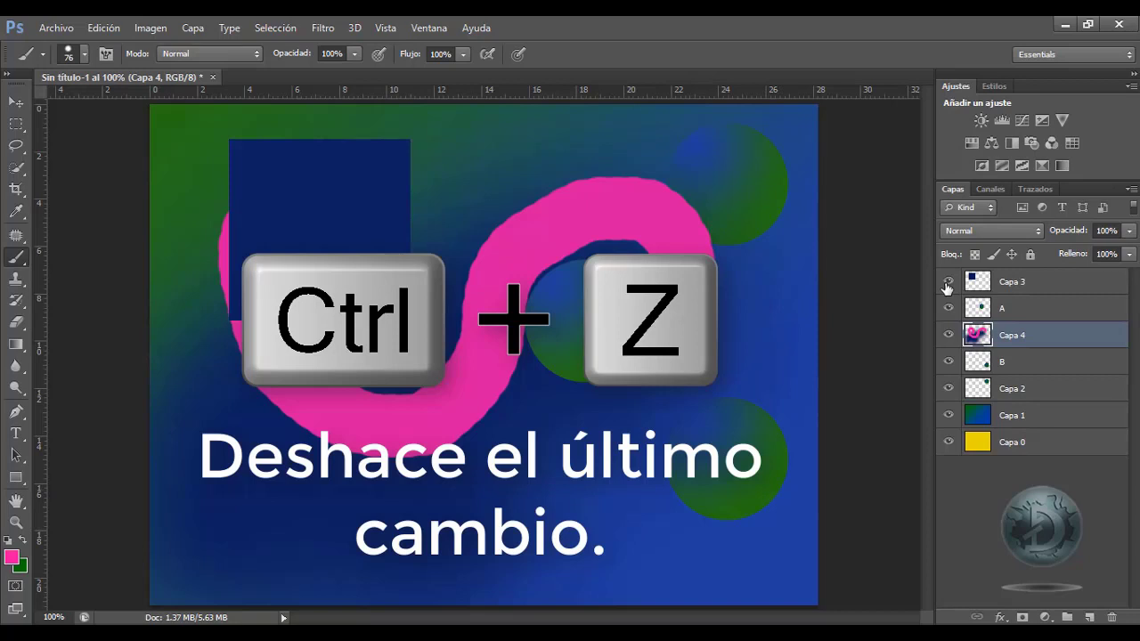
key("ctrl+z")
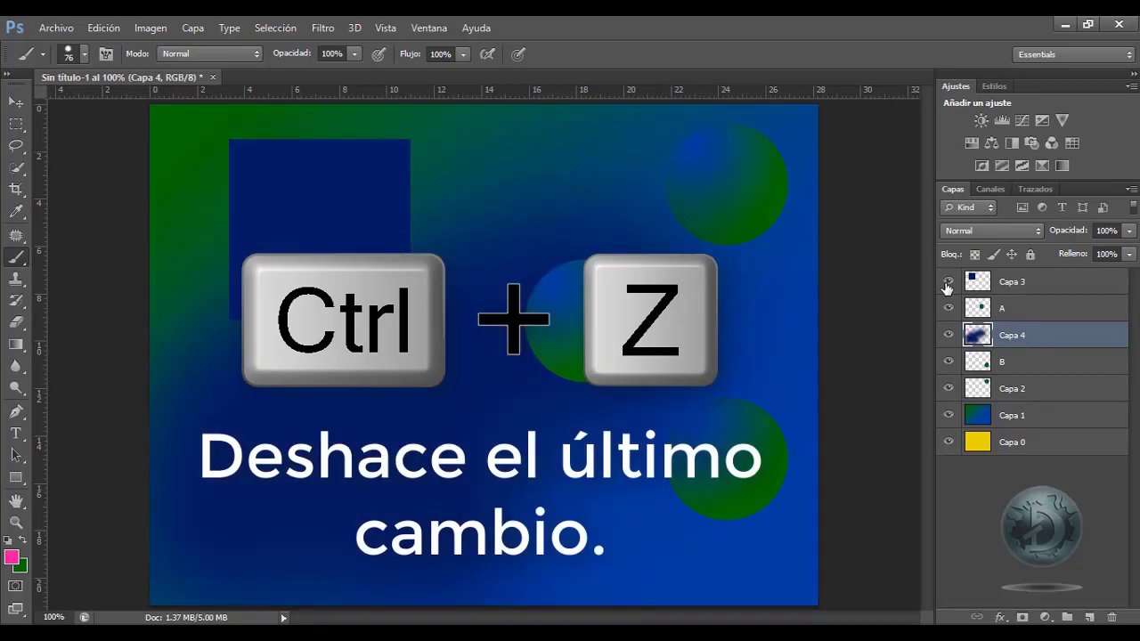
Step back through the history past the pink strokes and the blue painting until layer Capa 4 is removed.
key("ctrl+z")
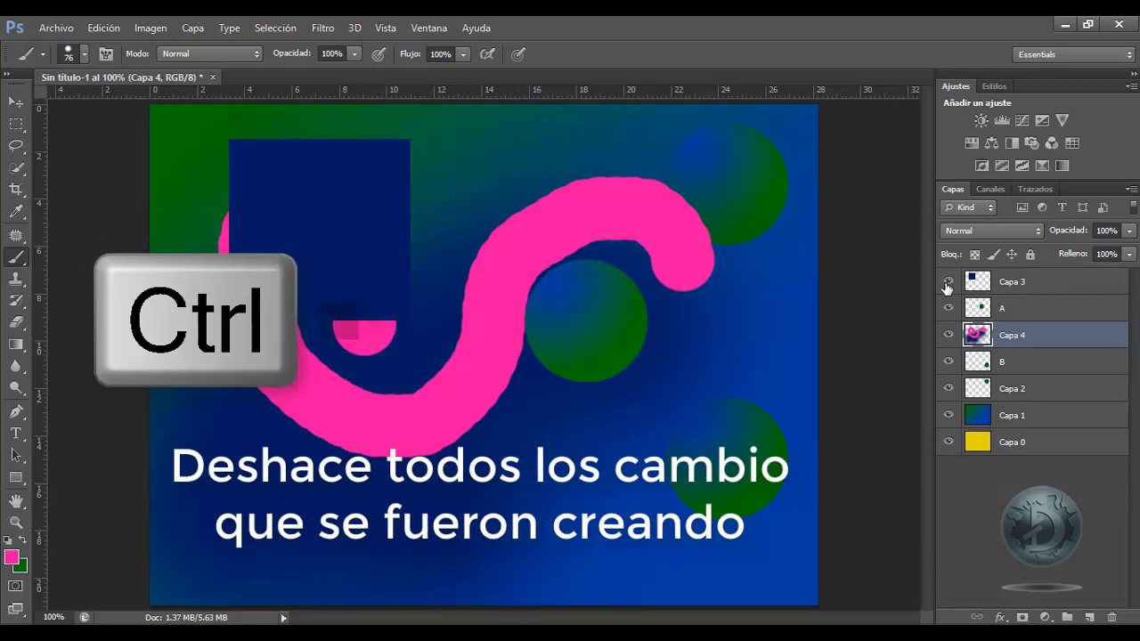
key("ctrl+alt+z")
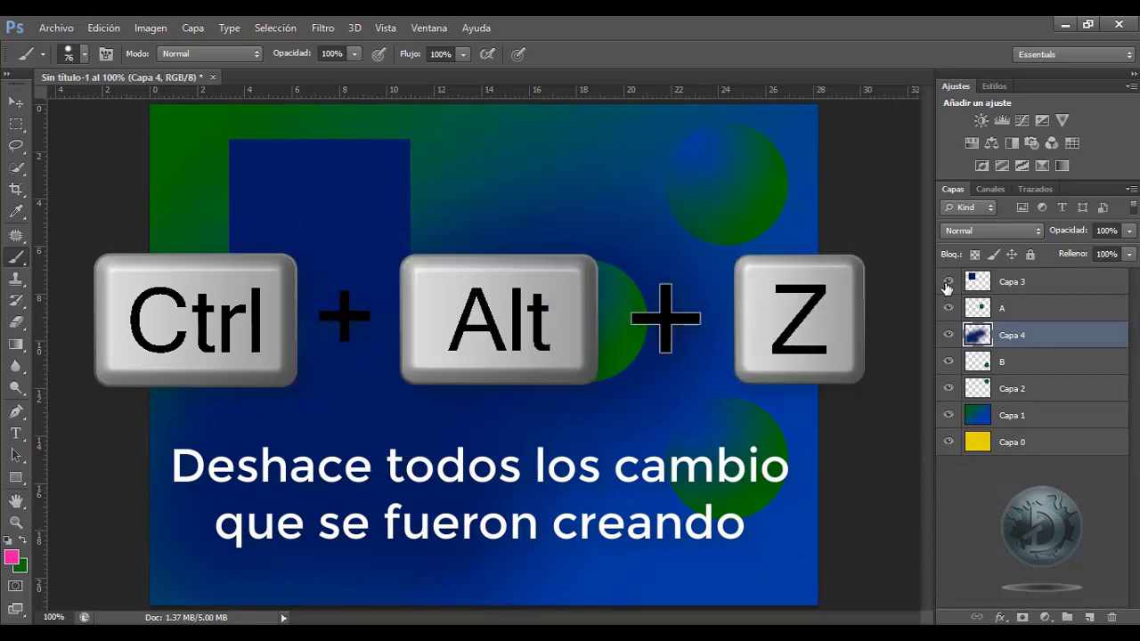
key("ctrl+alt+z")
key("ctrl+alt+z")
key("ctrl+alt+z")
key("ctrl+alt+z")
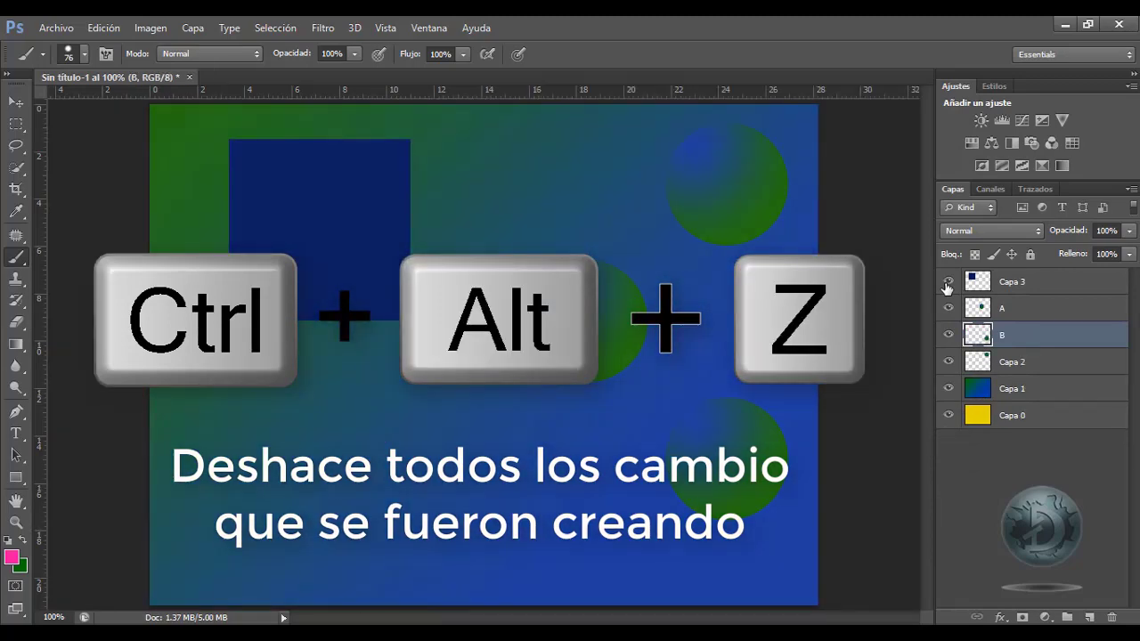
Step back through the history past the layer renames A and B to the square's earlier position with its selection on Capa 3.
key("ctrl+alt+z")
key("ctrl+alt+z")
key("ctrl+alt+z")
key("ctrl+alt+z")
key("ctrl+alt+z")
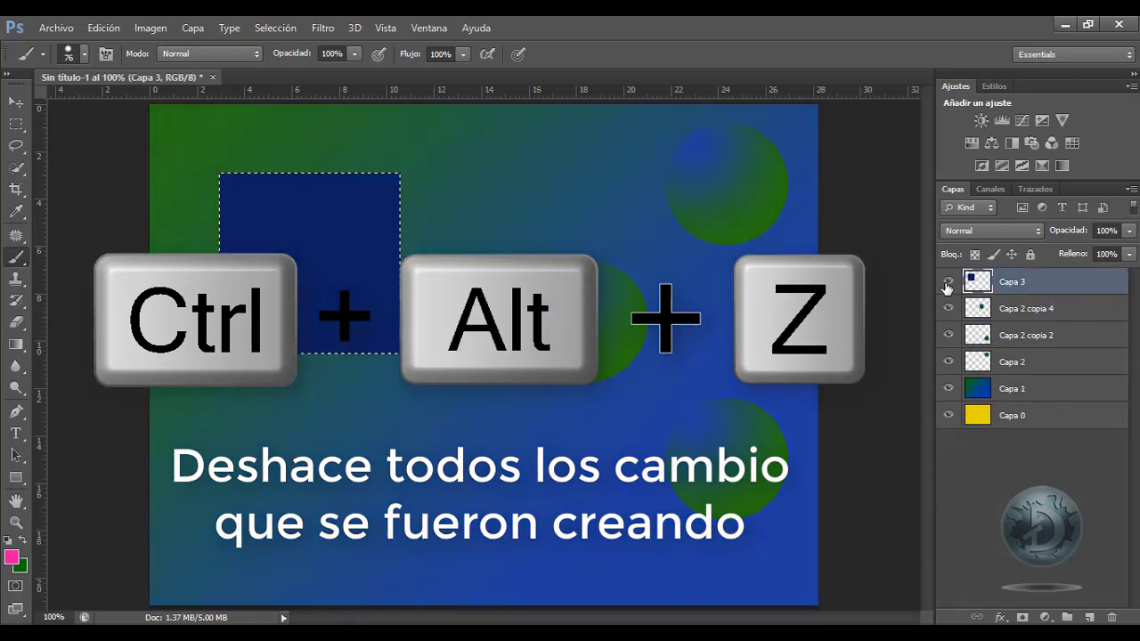
Step back through the history past the creation of the square until layer Capa 3 is removed.
key("ctrl+alt+z")
key("ctrl+alt+z")
key("ctrl+alt+z")
key("ctrl+alt+z")
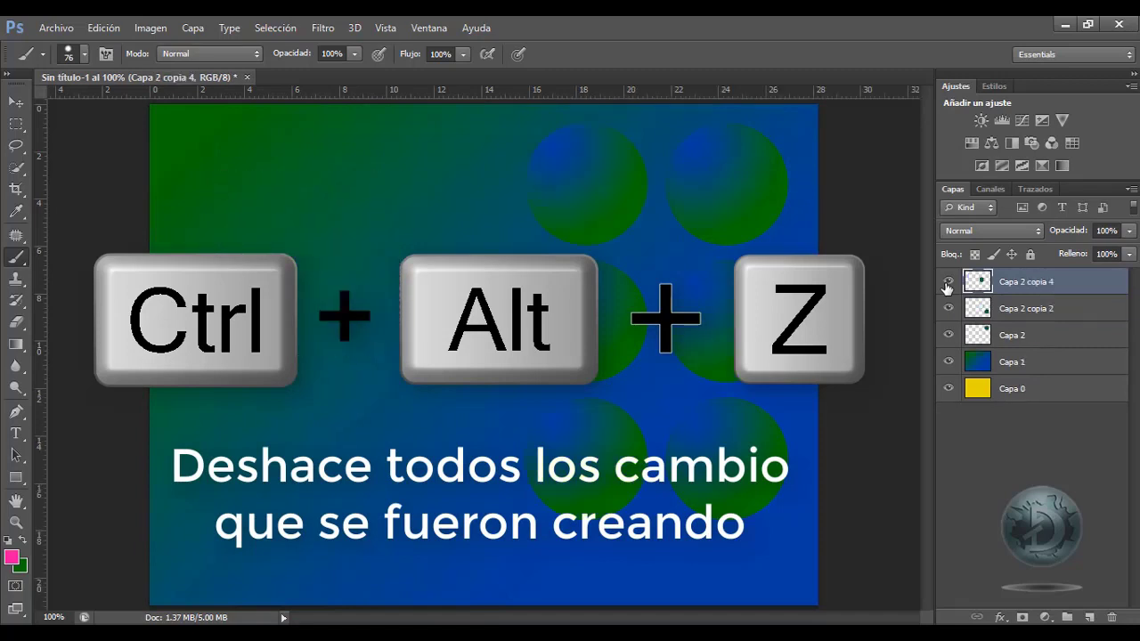
Step back through the history past the circle duplications until only Capa 2, Capa 1 and Capa 0 remain.
key("ctrl+alt+z")
key("ctrl+alt+z")
key("ctrl+alt+z")
key("ctrl+alt+z")
key("ctrl+alt+z")
key("ctrl+alt+z")
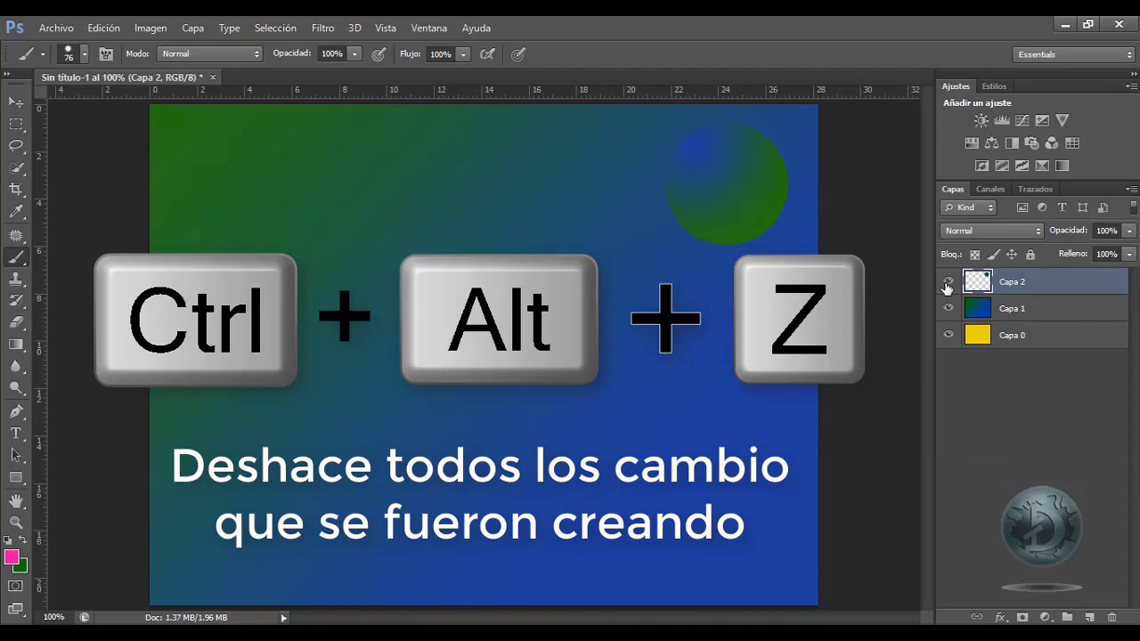
Move the gradient circle on Capa 2 down to the lower middle of the canvas, right of centre.
left_click(16, 101)
left_click_drag(723, 220, 598, 462)
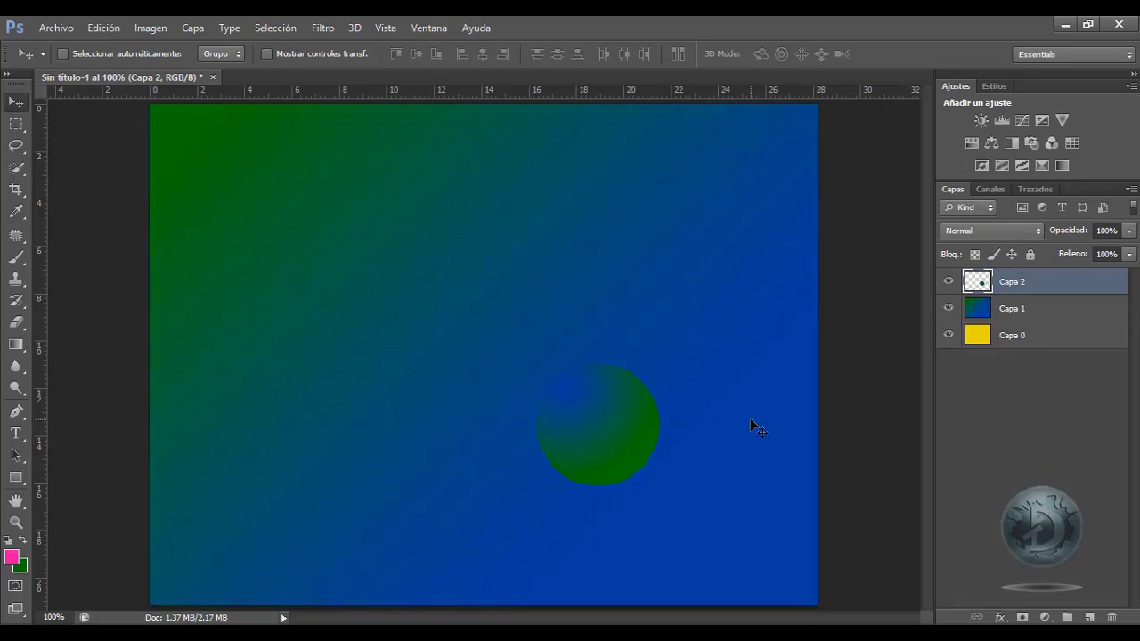
key("ctrl+s")
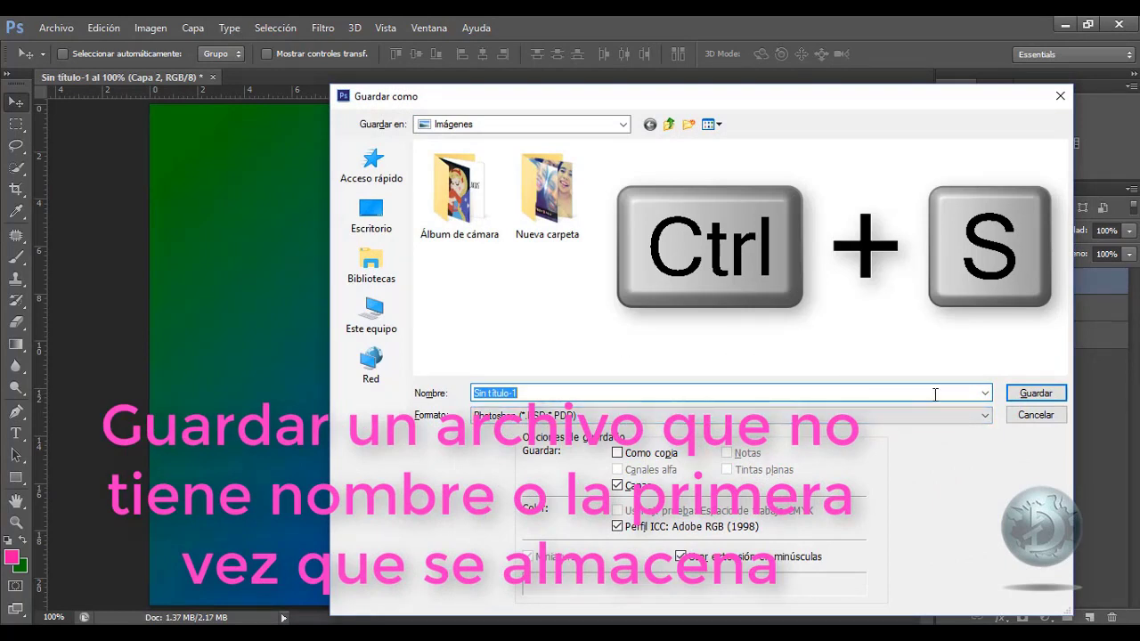
left_click(1033, 415)
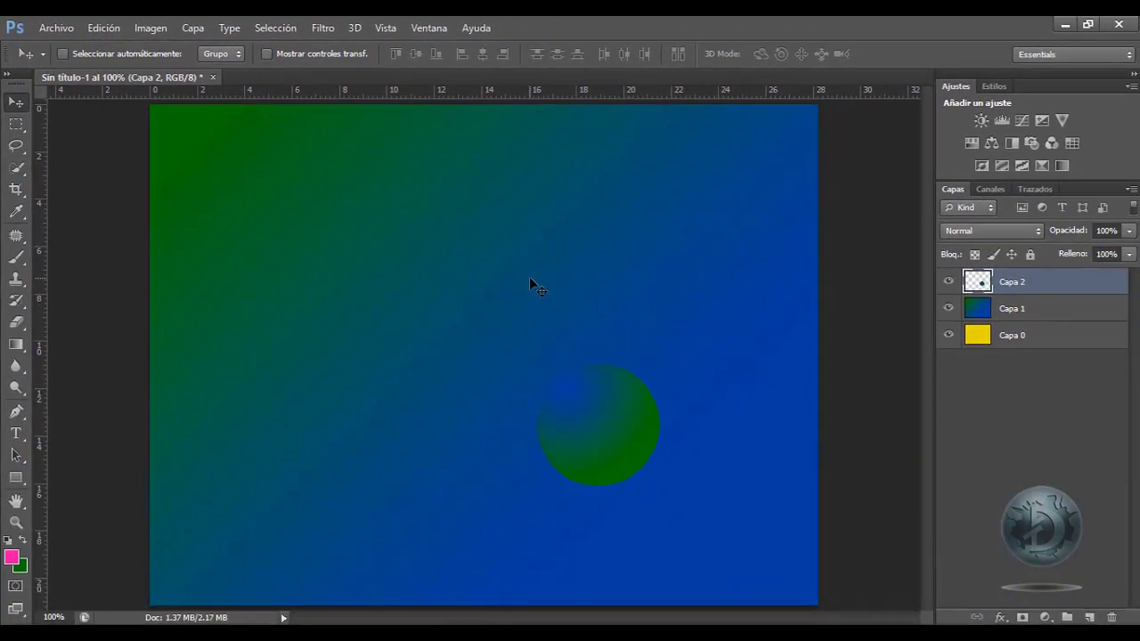
key("ctrl+shift+s")
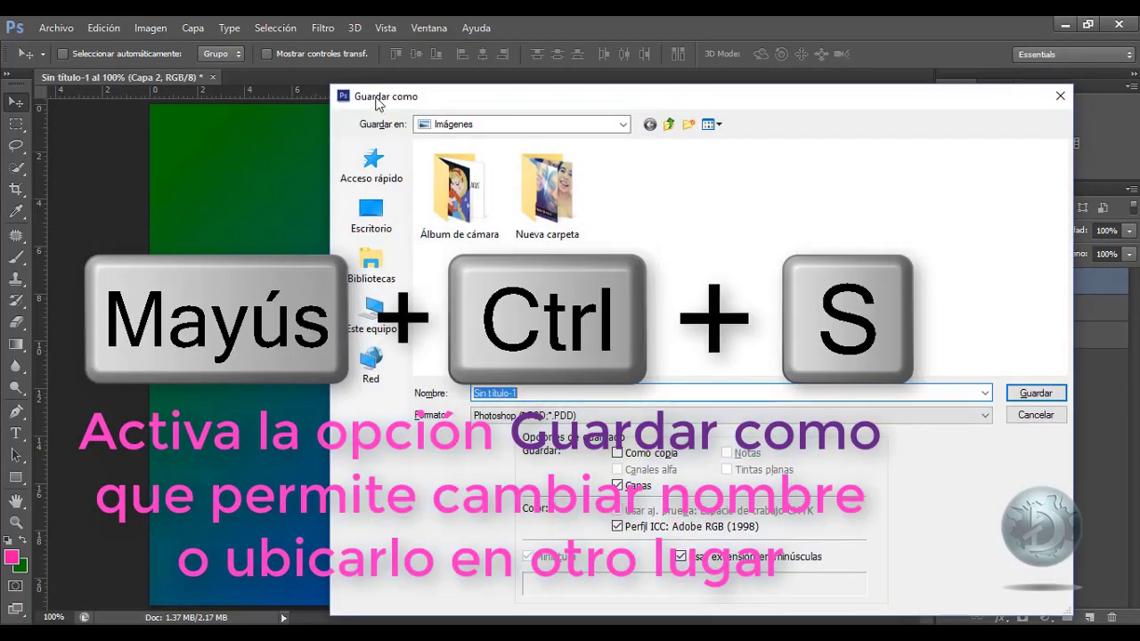
left_click(1033, 416)
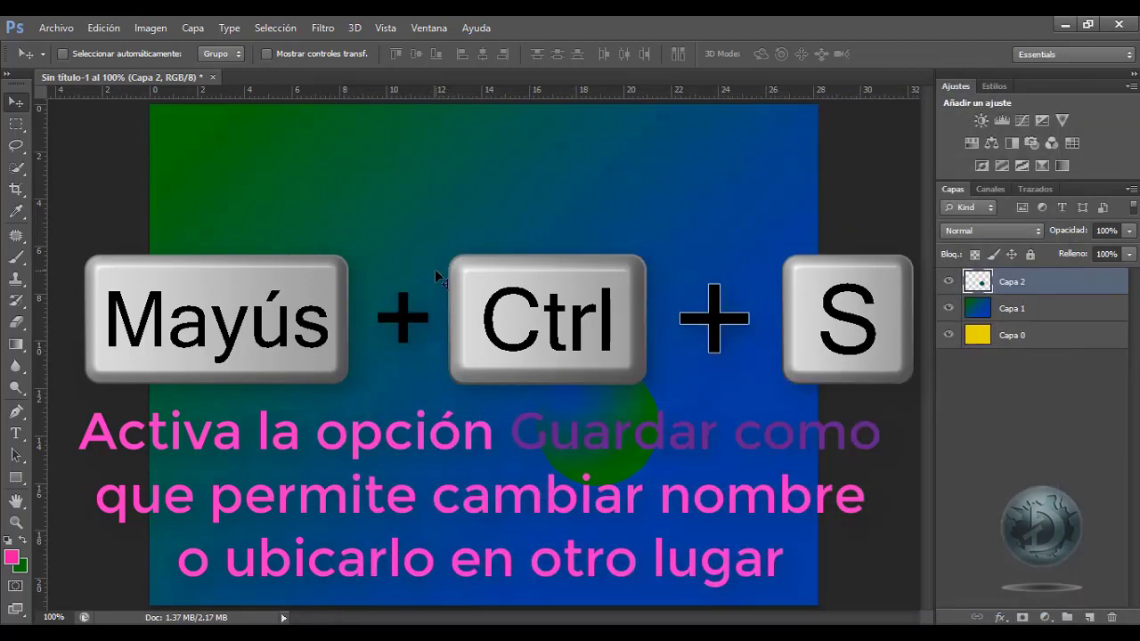
Save the document in the Imágenes folder as a Photoshop PSD named prueba, with maximised compatibility.
key("ctrl+shift+s")
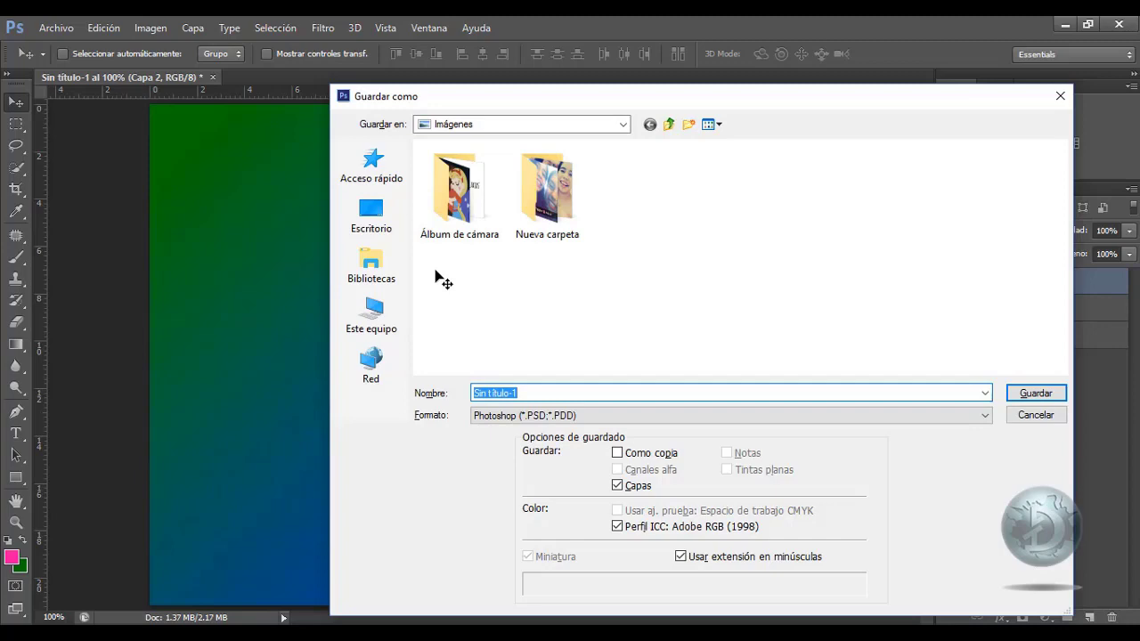
type("prueba")
key("Return")
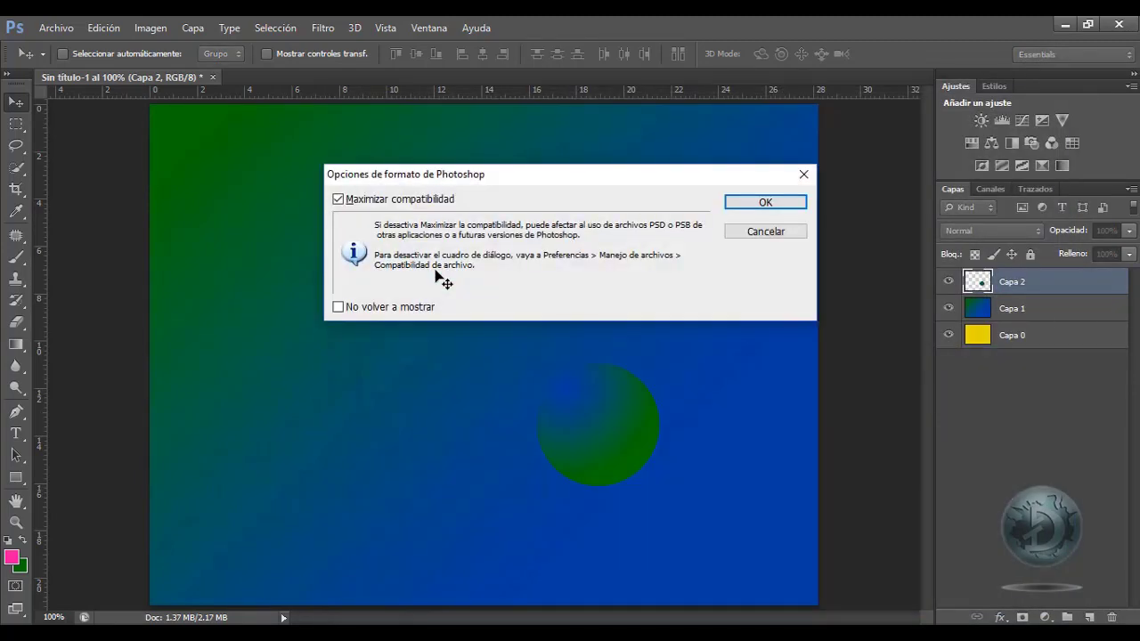
left_click(737, 205)
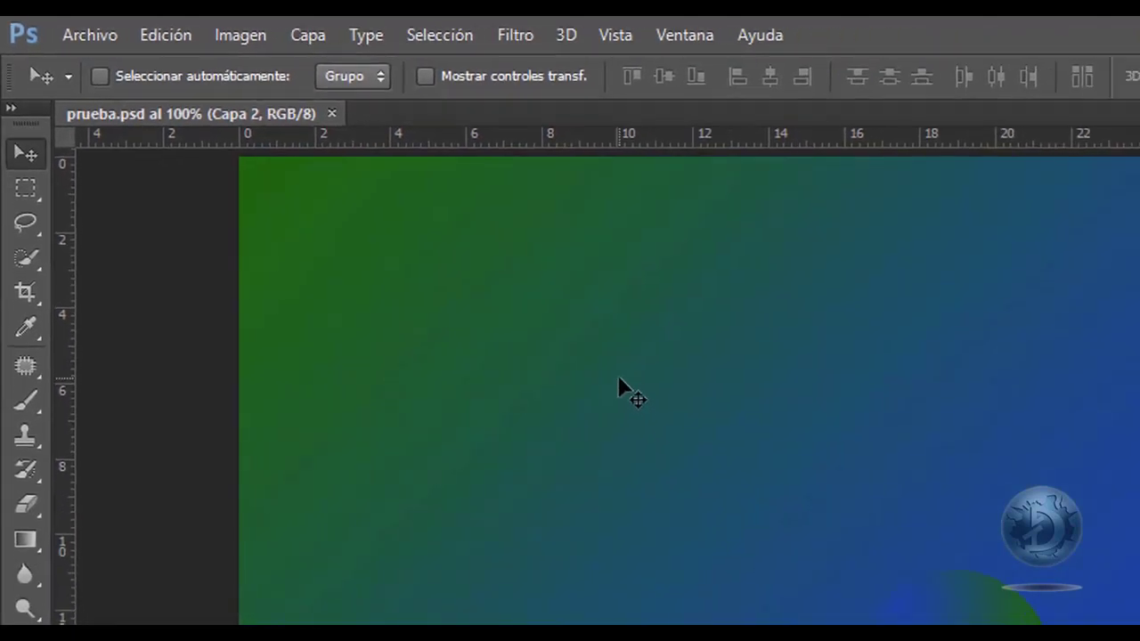
left_click(89, 34)
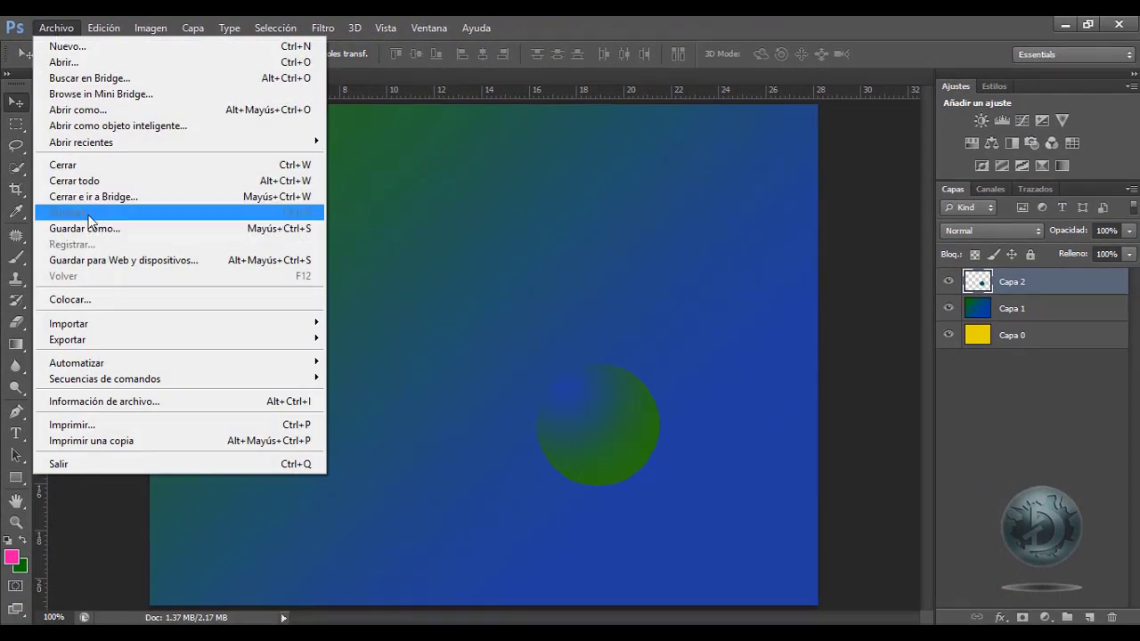
left_click(491, 227)
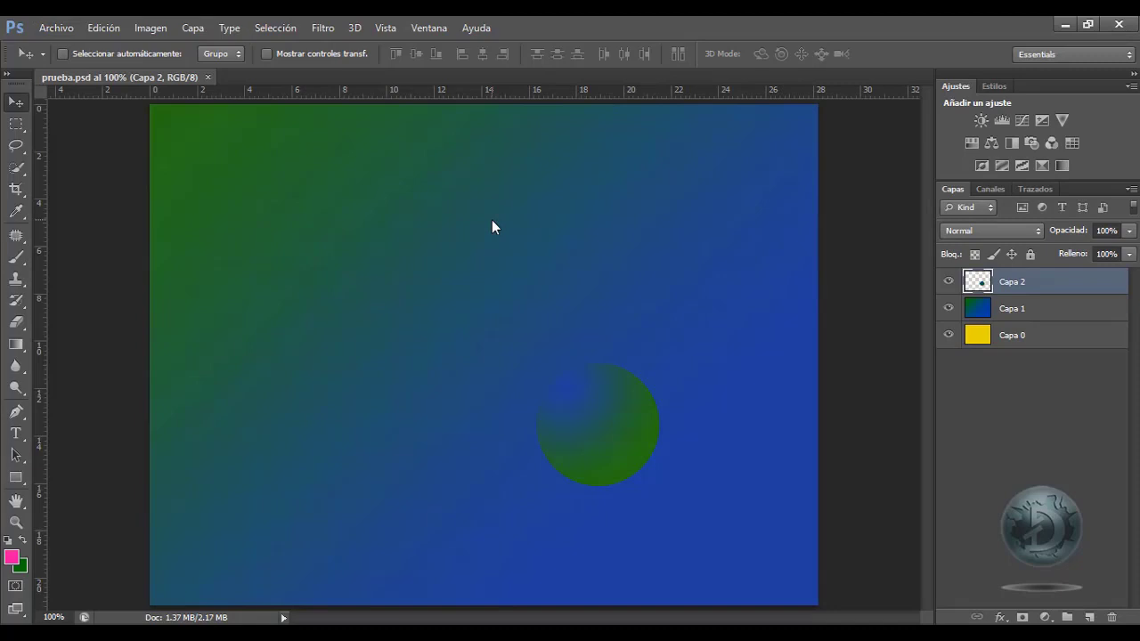
Save the document under the new name prueba 2 in the Imágenes folder, as a PSD with maximised compatibility.
key("ctrl+shift+s")
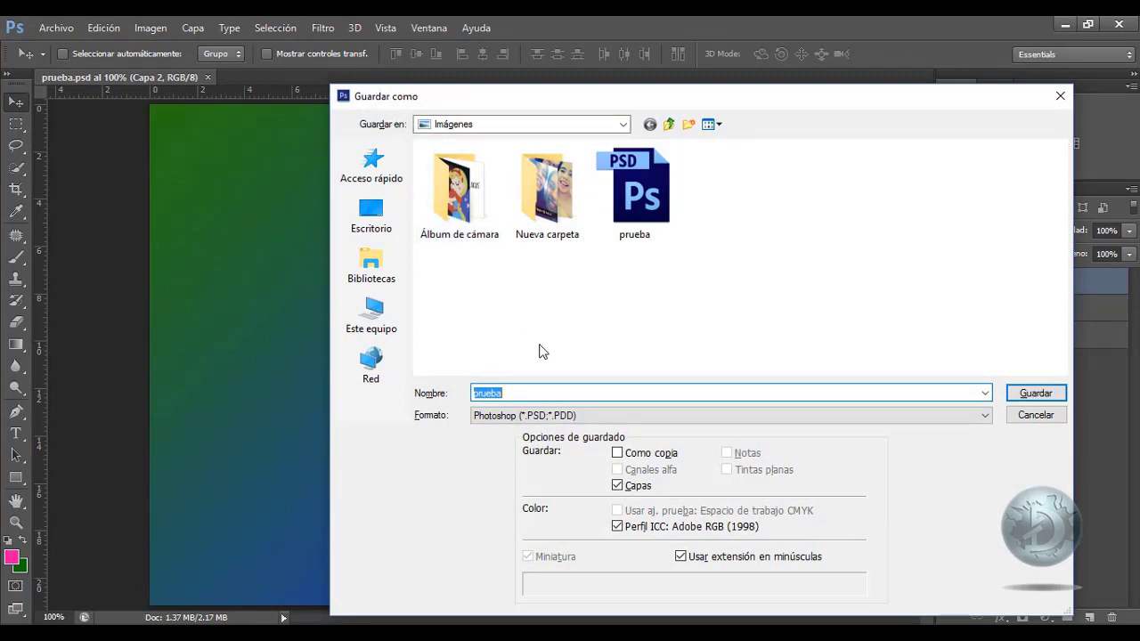
type("prueba")
key("Return")
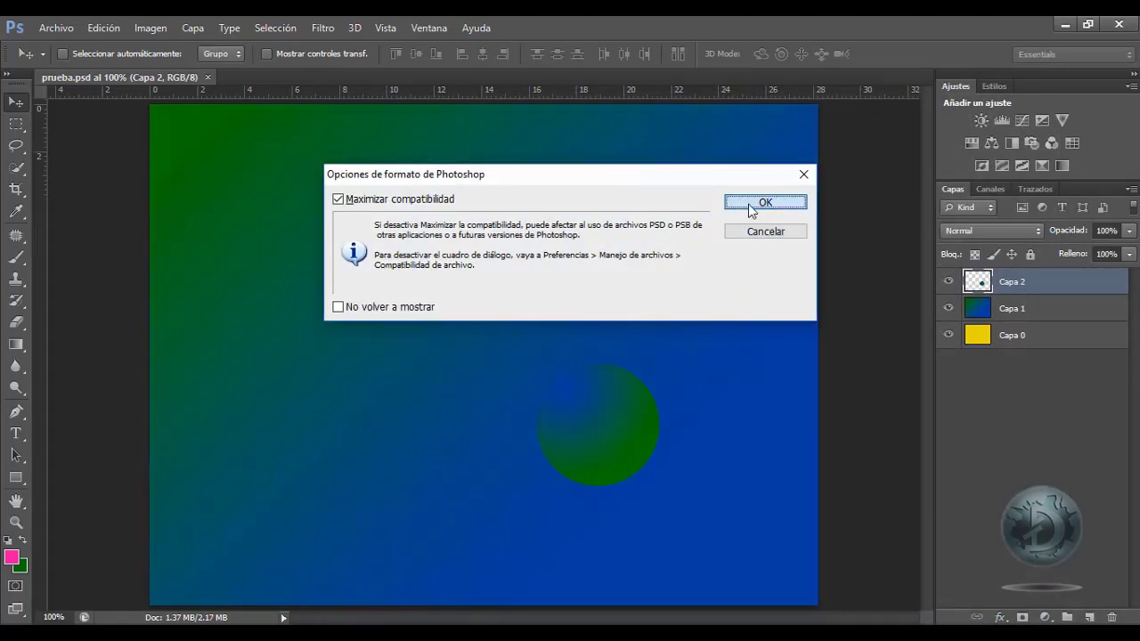
left_click(752, 204)
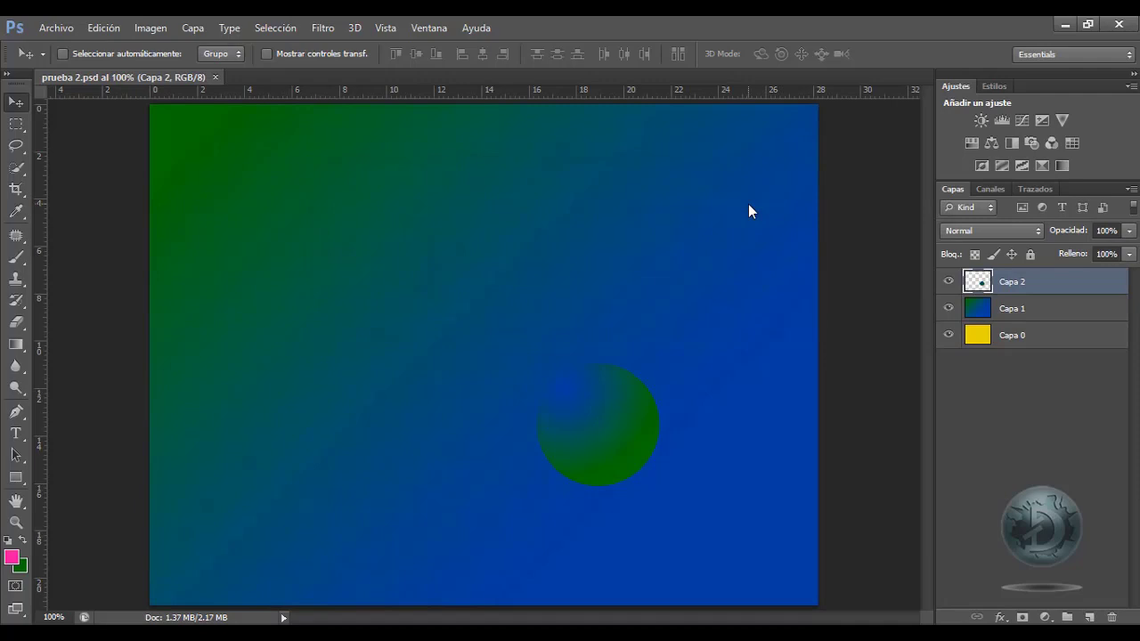